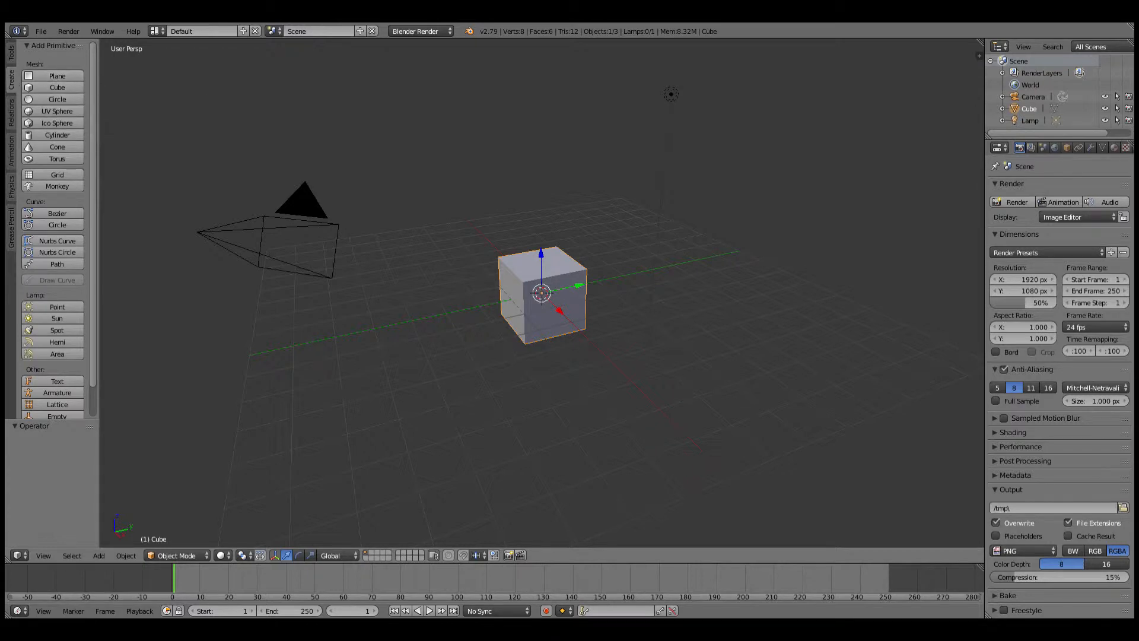
- Add a cylinder primitive and move it along the Y axis until it stands beside the cube
left_click(9, 57)
left_click(11, 78)
left_click(57, 135)
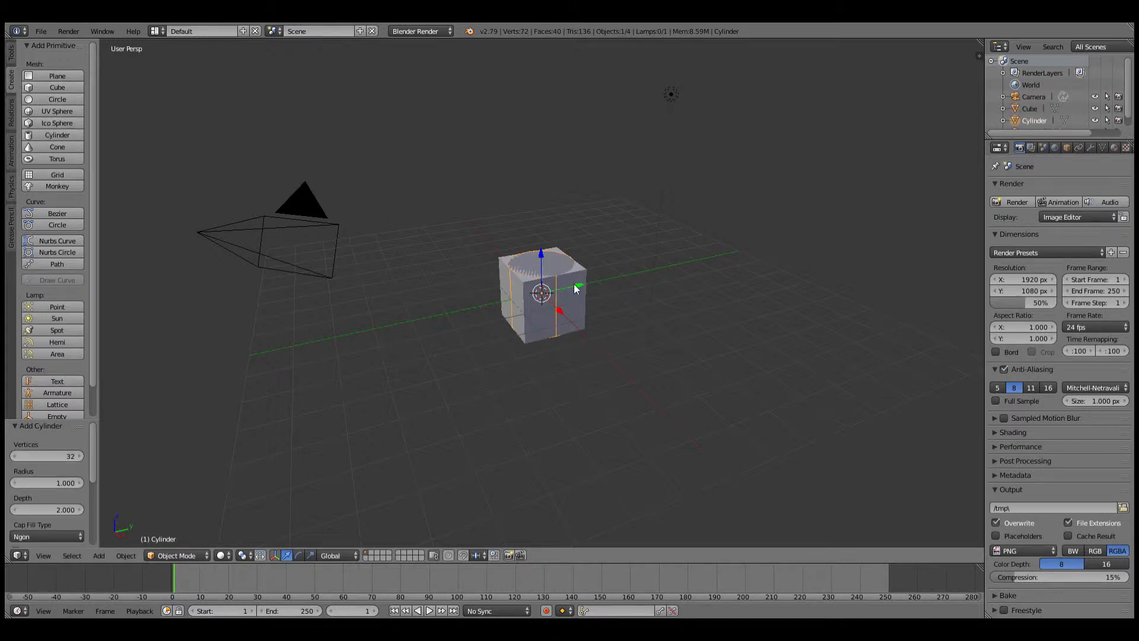
left_click_drag(576, 287, 411, 274)
left_click_drag(422, 323, 472, 297)
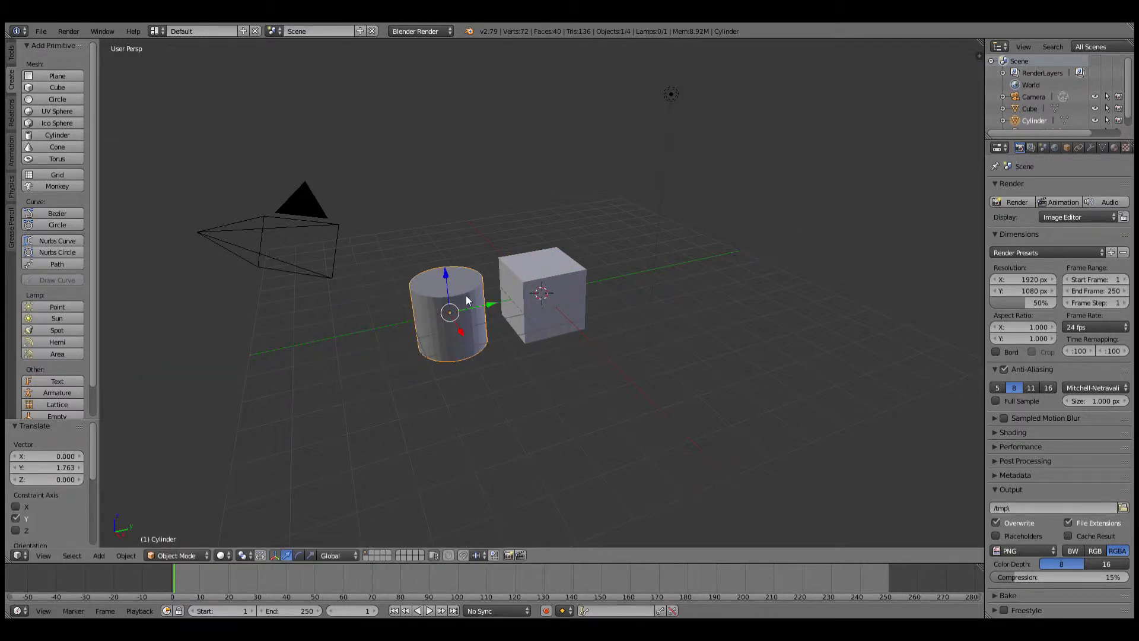
- Delete the cylinder beside the cube and select the cube
key("x")
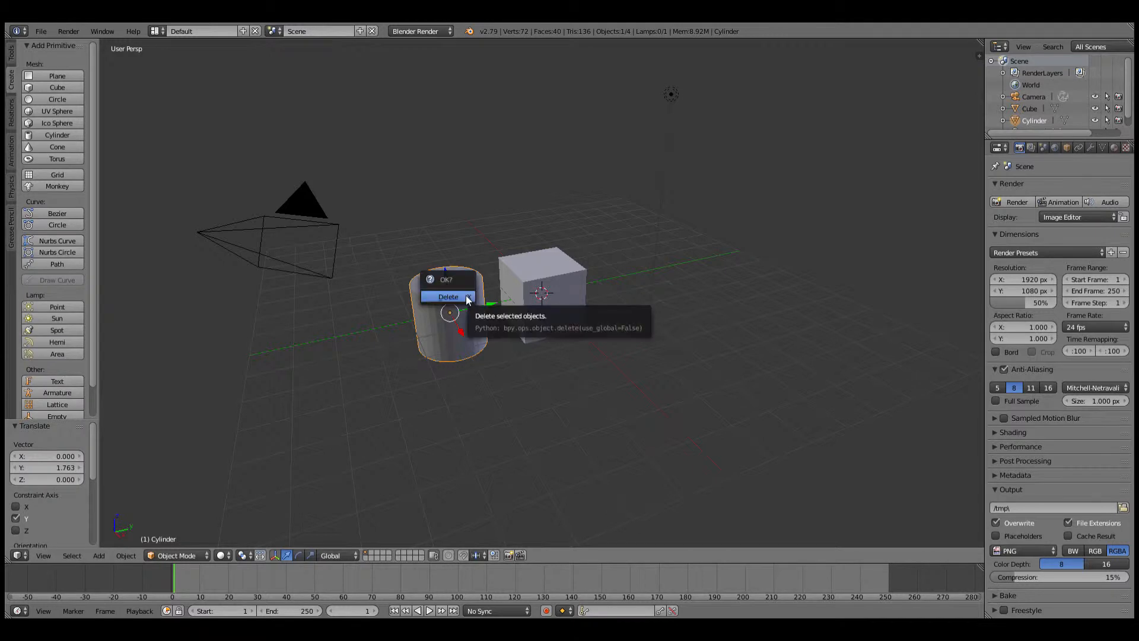
left_click(465, 301)
right_click(581, 284)
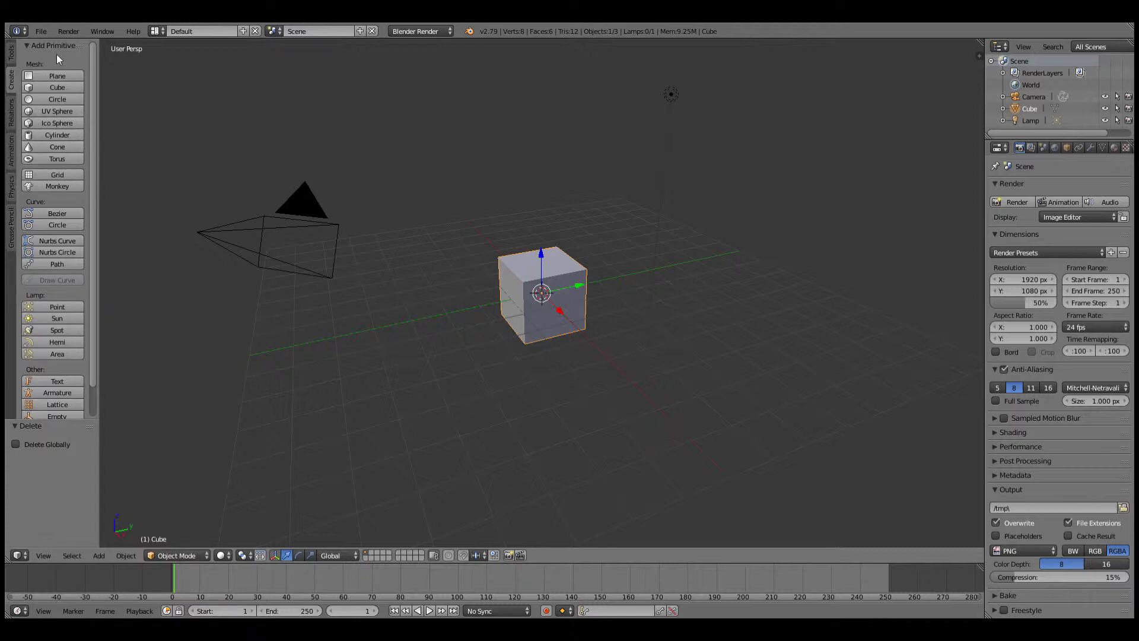
- Add a UV sphere and move it along the Y axis so it sits next to the cube
left_click(56, 111)
key("g")
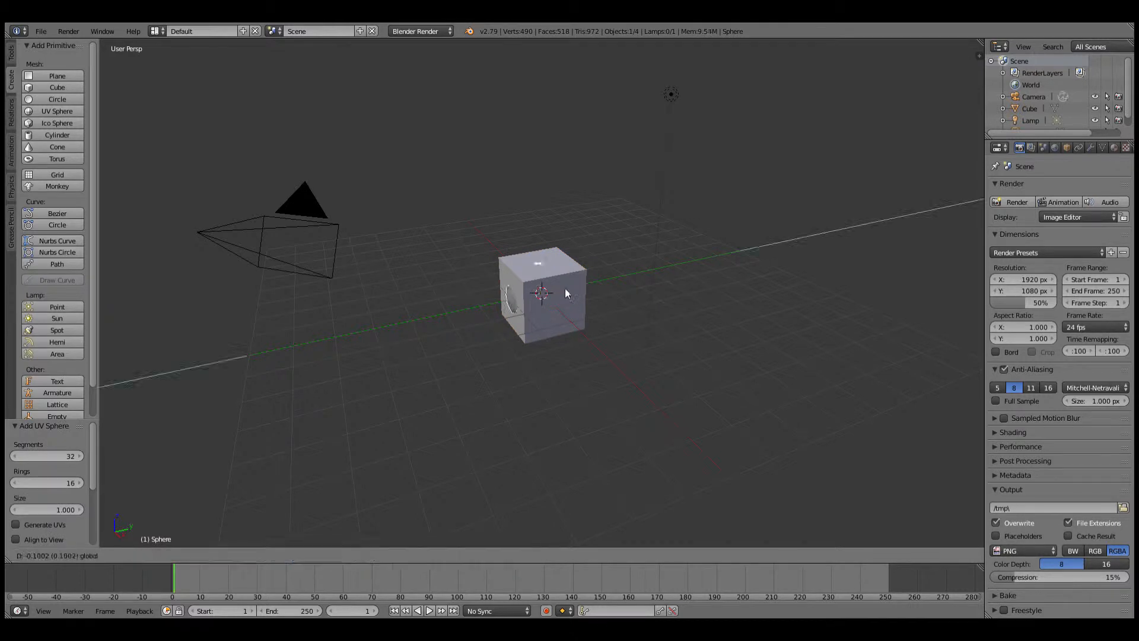
key("y")
left_click(472, 313)
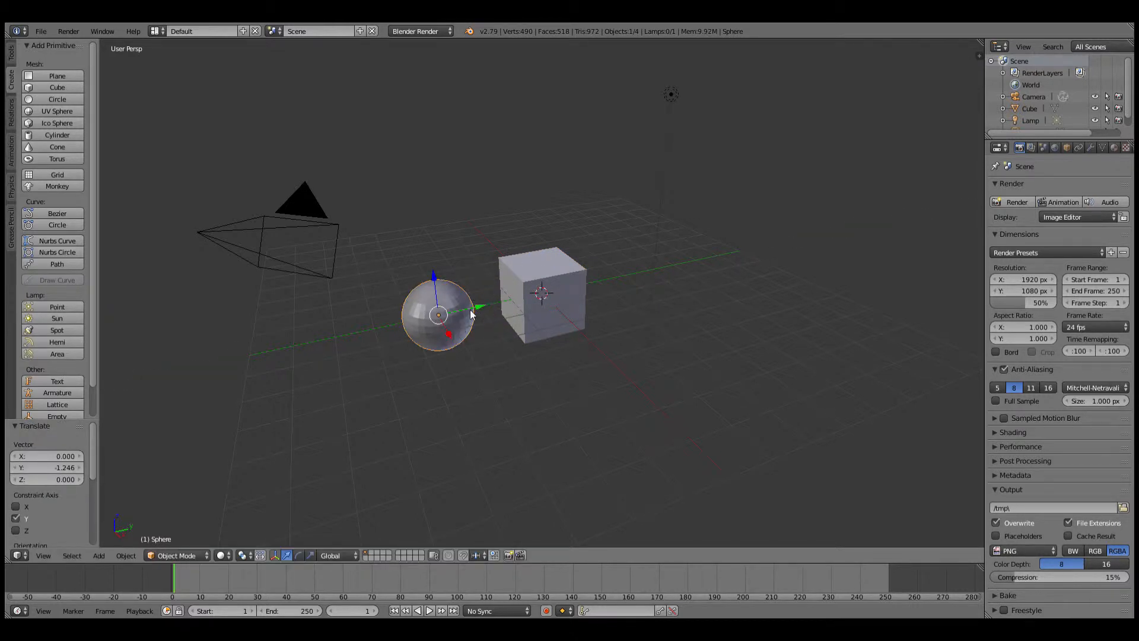
left_click_drag(477, 308, 510, 302)
- Delete the UV sphere next to the cube
key("x")
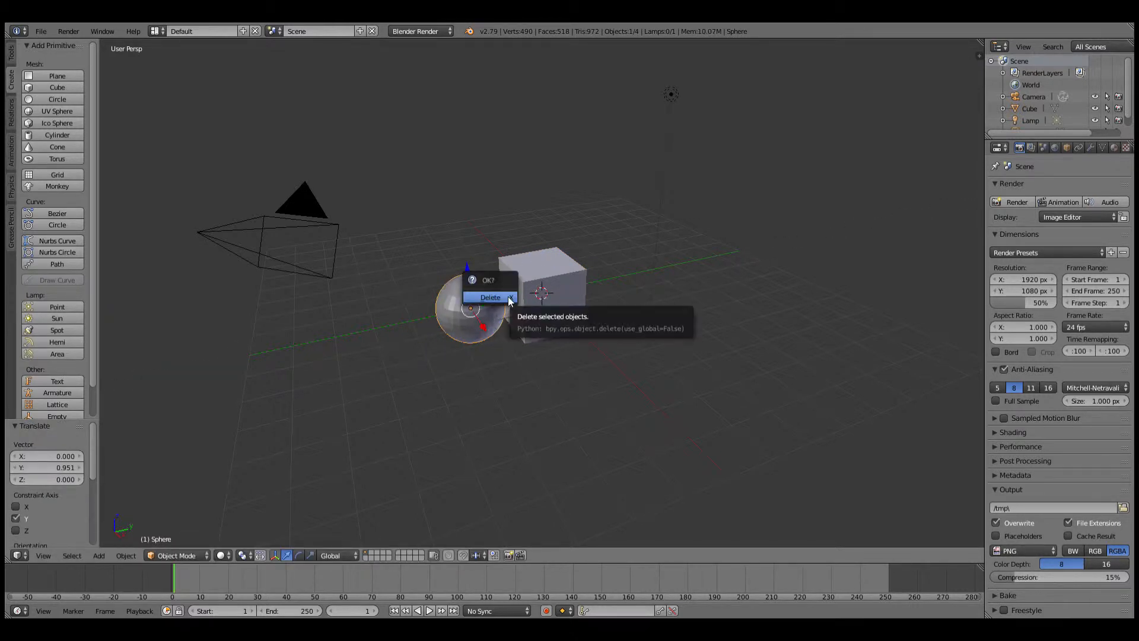
left_click(509, 299)
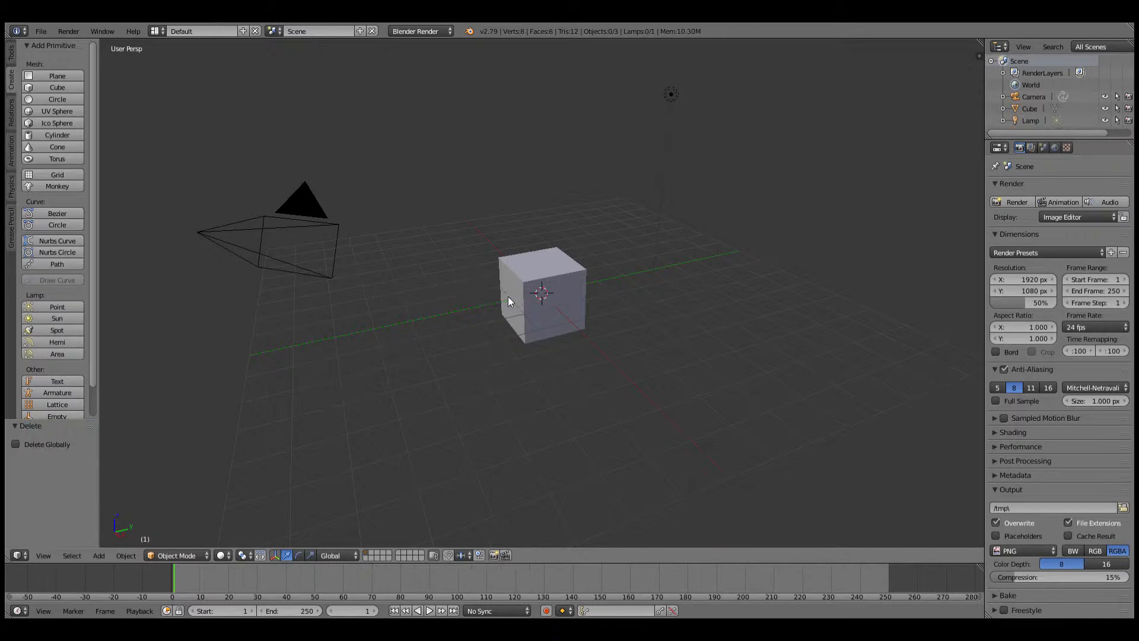
- Add a cylinder with 45 vertices and move it about -2.9 units along the Y axis, beside the cube
left_click(57, 135)
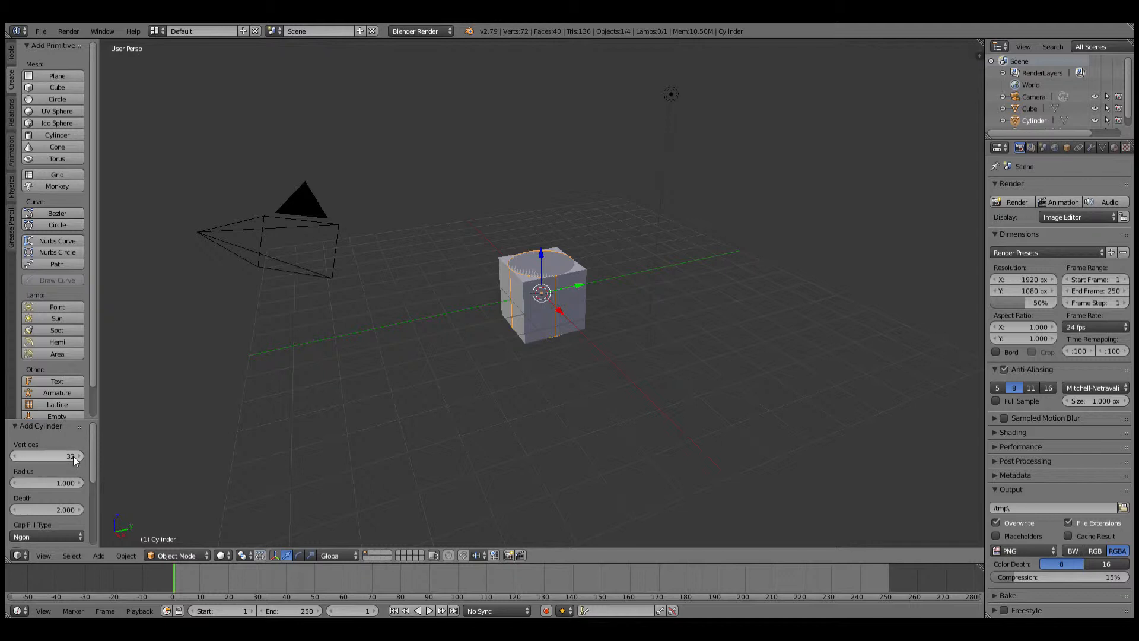
left_click_drag(42, 455, 73, 455)
left_click_drag(589, 288, 484, 313)
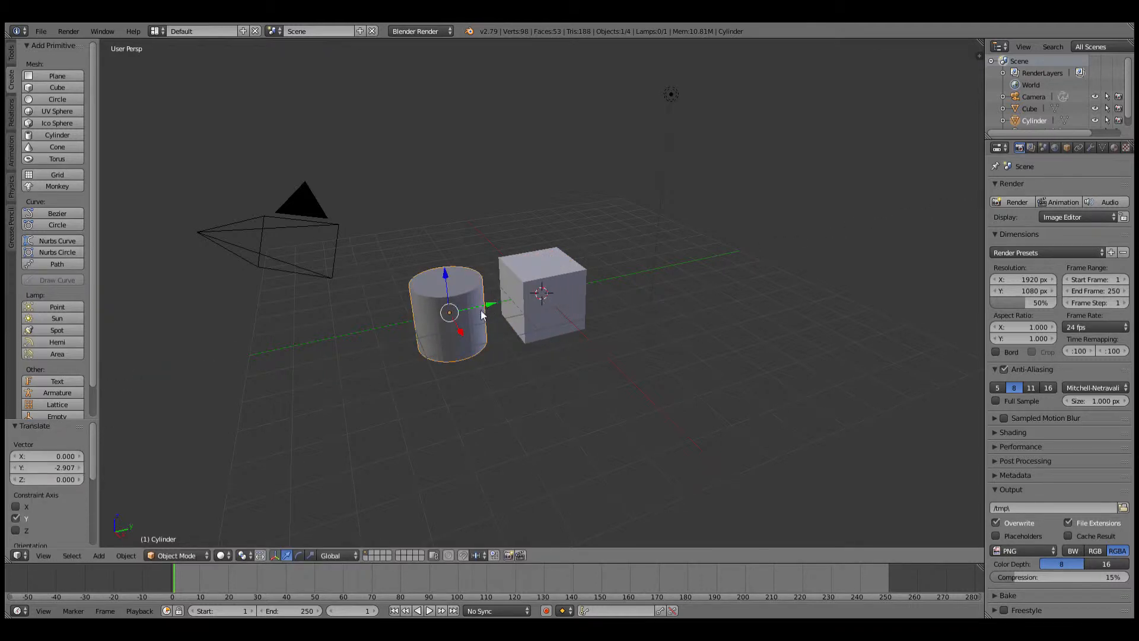
- Delete the default cube from the scene, keeping the cylinder
right_click(536, 258)
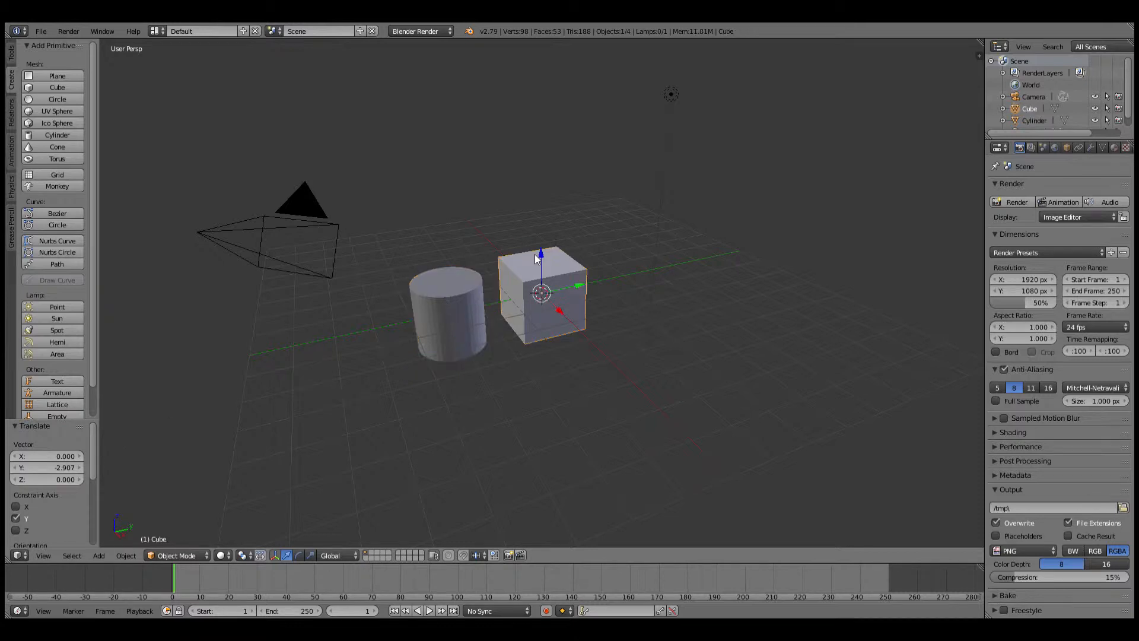
key("x")
left_click(534, 254)
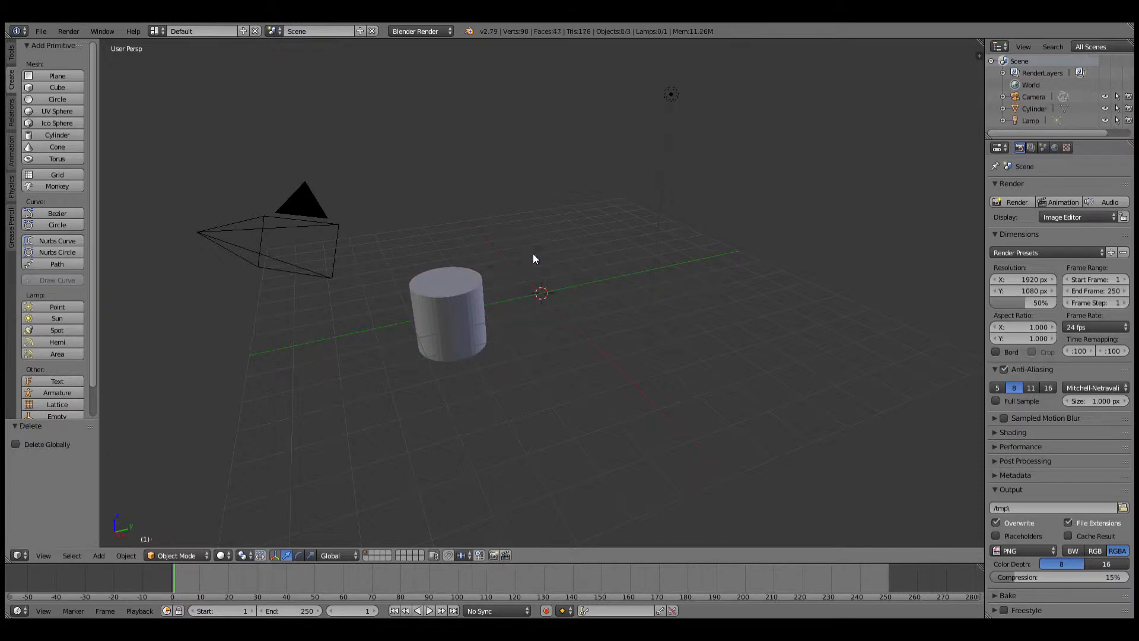
- Delete the 45-vertex cylinder so that only the camera and lamp remain
right_click(451, 321)
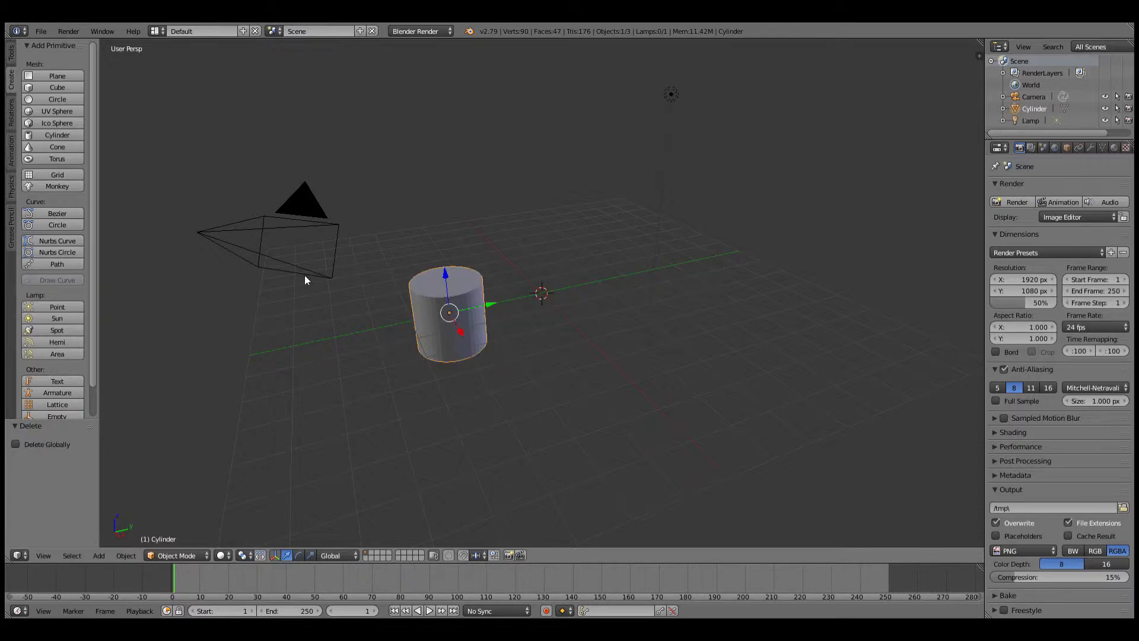
key("x")
left_click(464, 284)
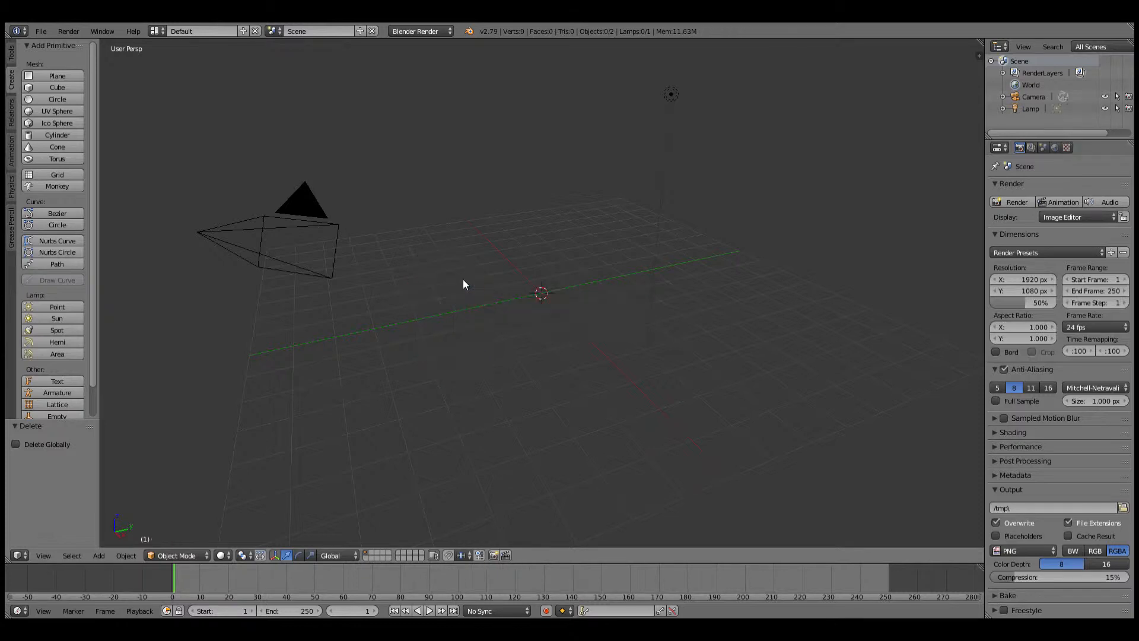
- Add a cylinder at the origin and raise its vertex count to 90
left_click(53, 136)
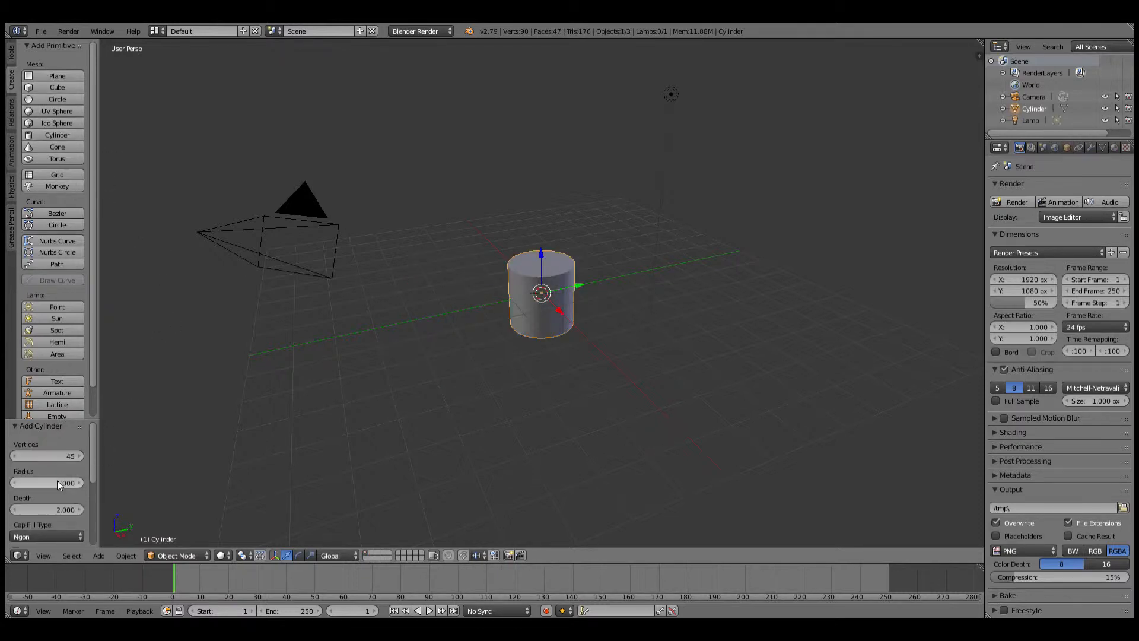
mouse_move(78, 458)
left_mouse_down()
mouse_move(101, 457)
mouse_move(91, 459)
left_mouse_up()
left_click_drag(78, 459, 90, 459)
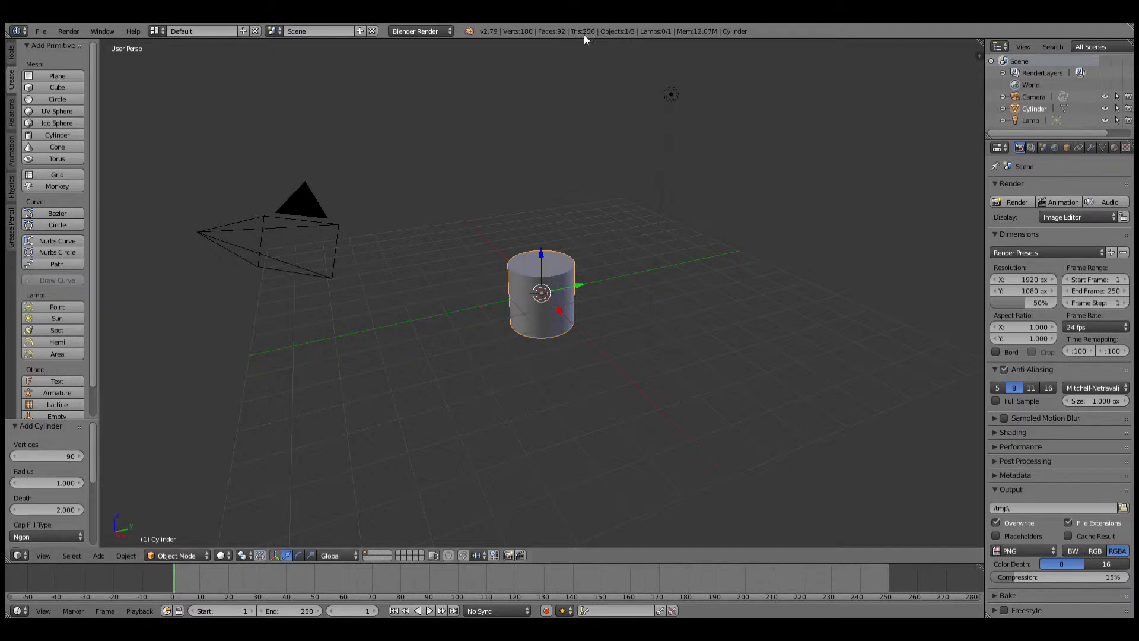
- Set the new cylinder's vertex count to 200
left_click(78, 457)
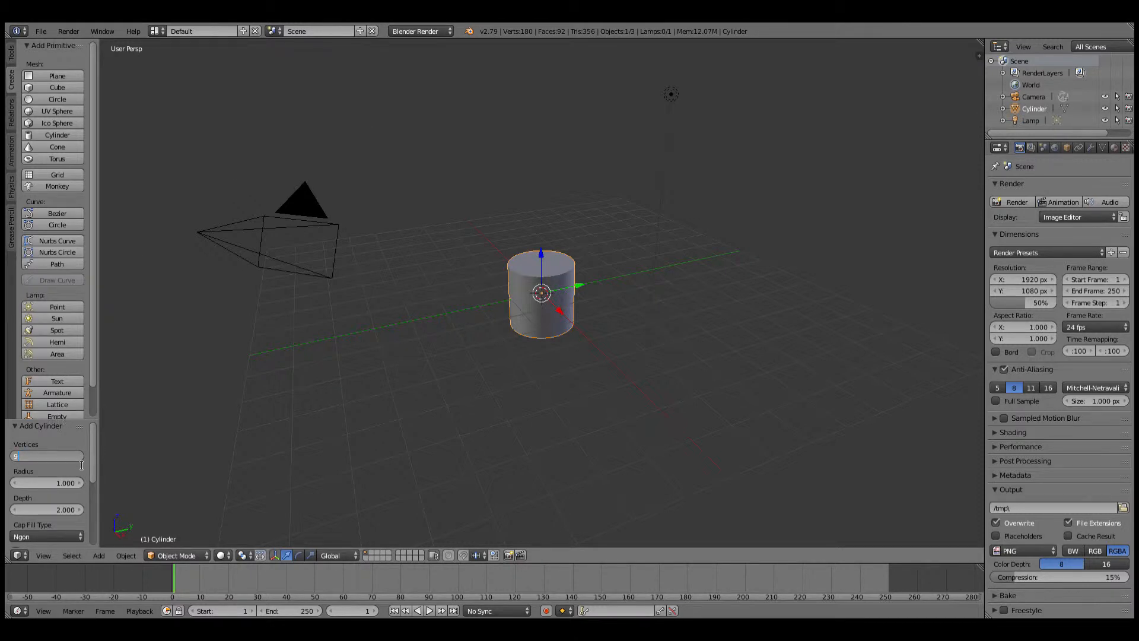
type("200")
key("Return")
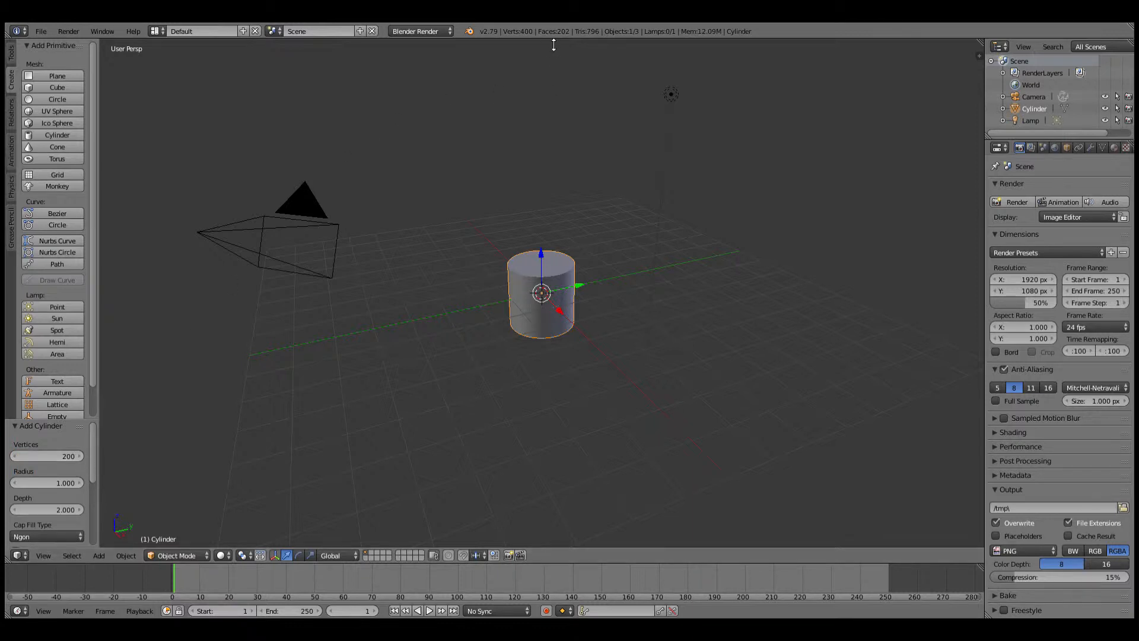
- Inspect the 200-vertex cylinder up close and from afar, and delete it
scroll(522, 332, "up", 8)
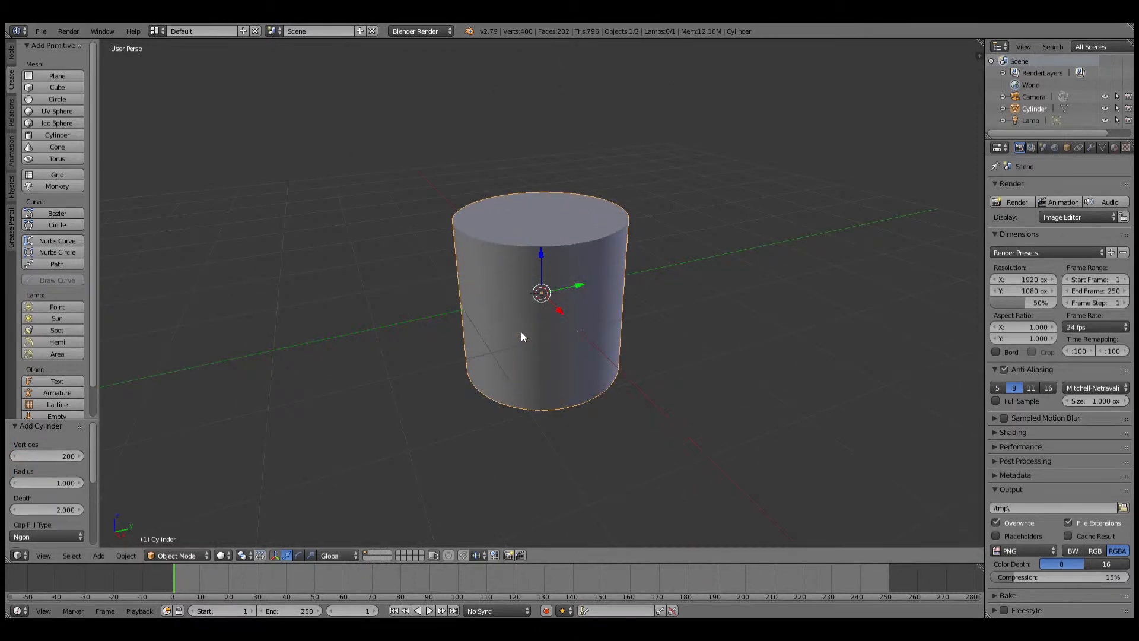
scroll(531, 320, "down", 10)
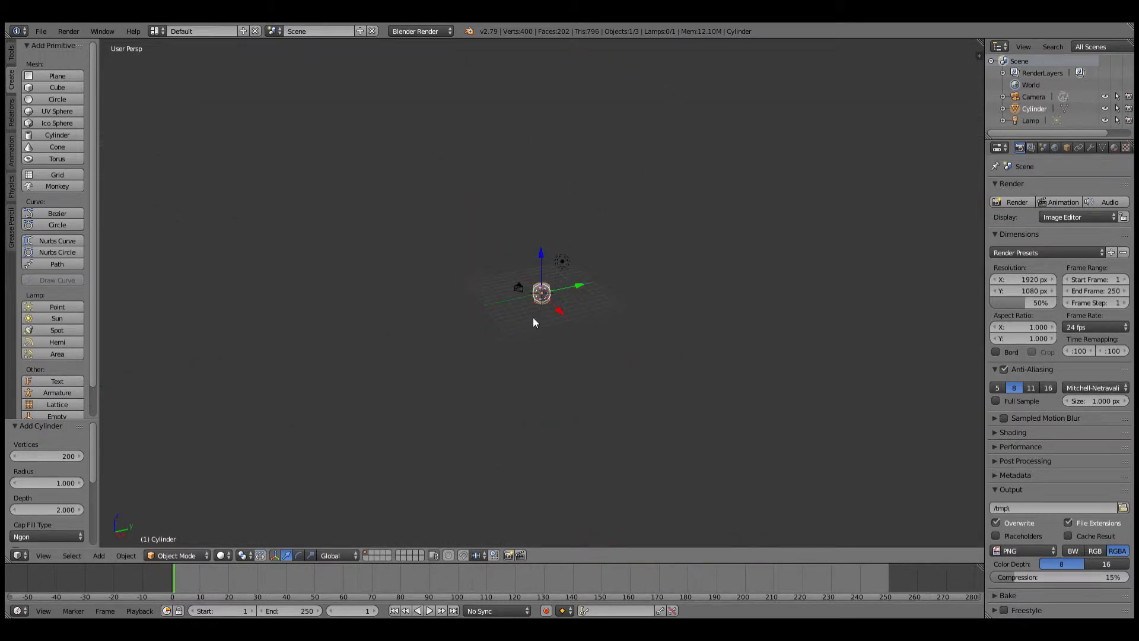
scroll(533, 317, "up", 4)
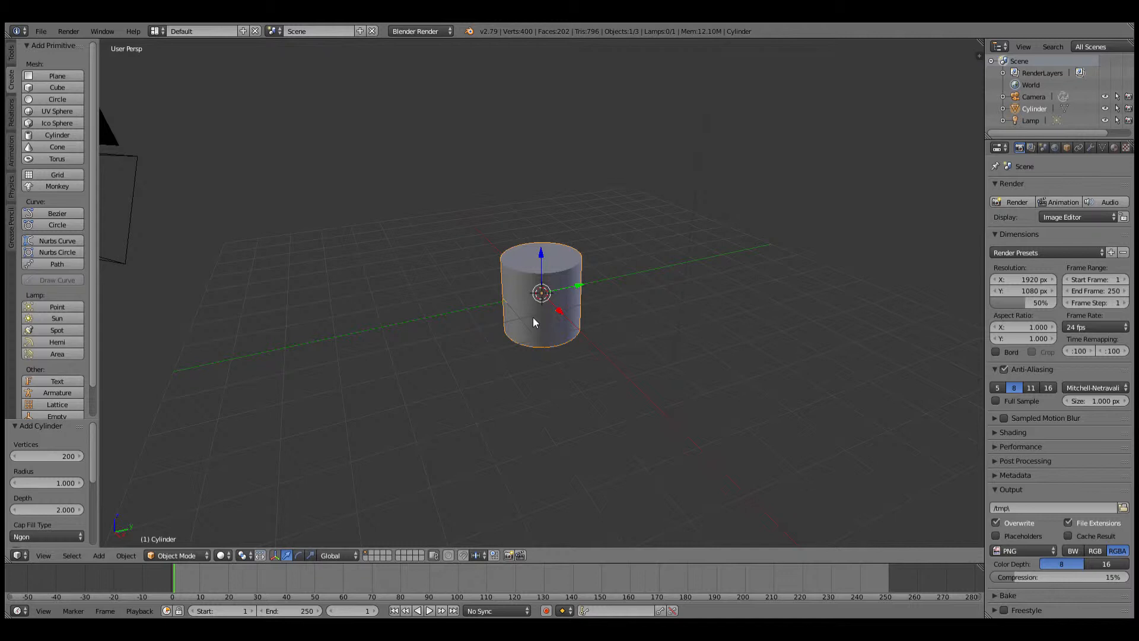
key("x")
left_click(534, 319)
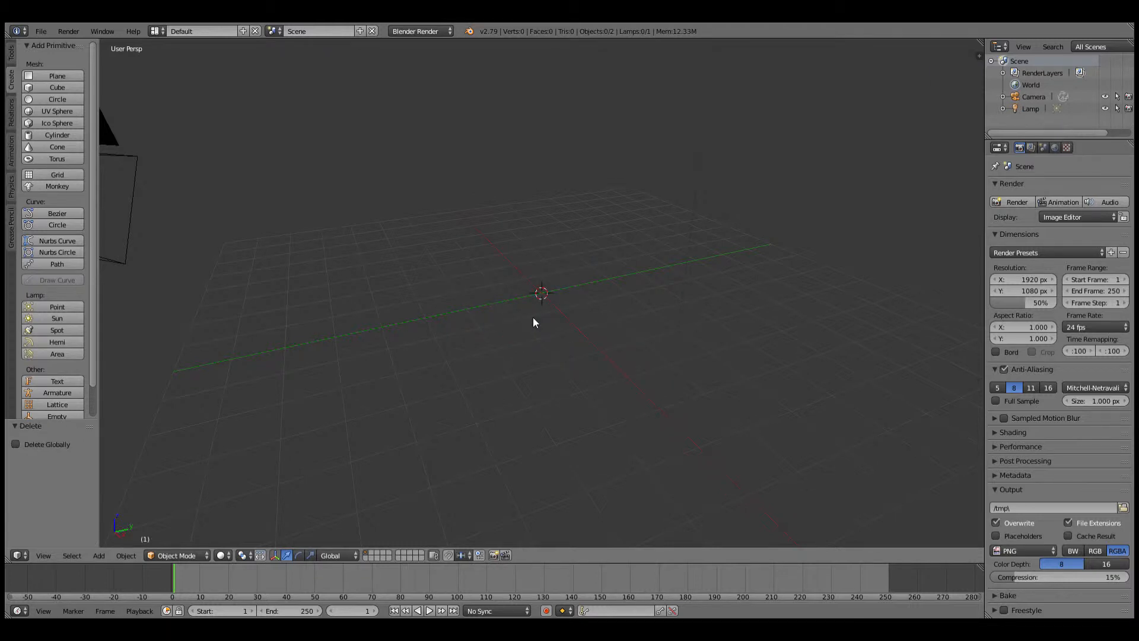
- Add a new cube with radius 1 at the origin
left_click(57, 87)
scroll(653, 267, "up", 5)
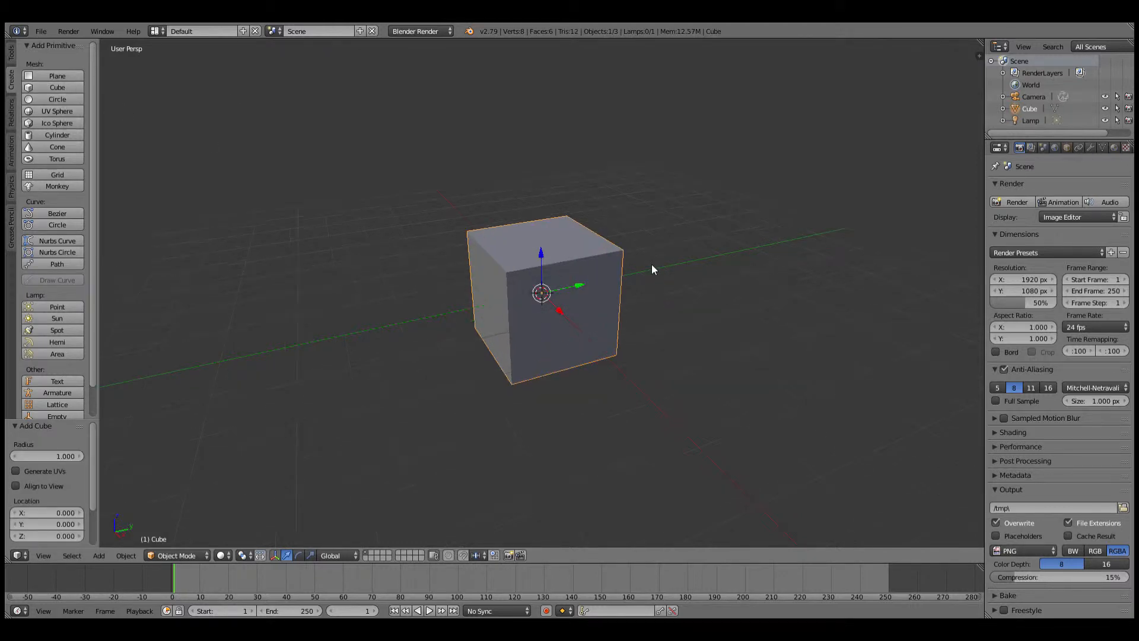
middle_click_drag(651, 265, 612, 268)
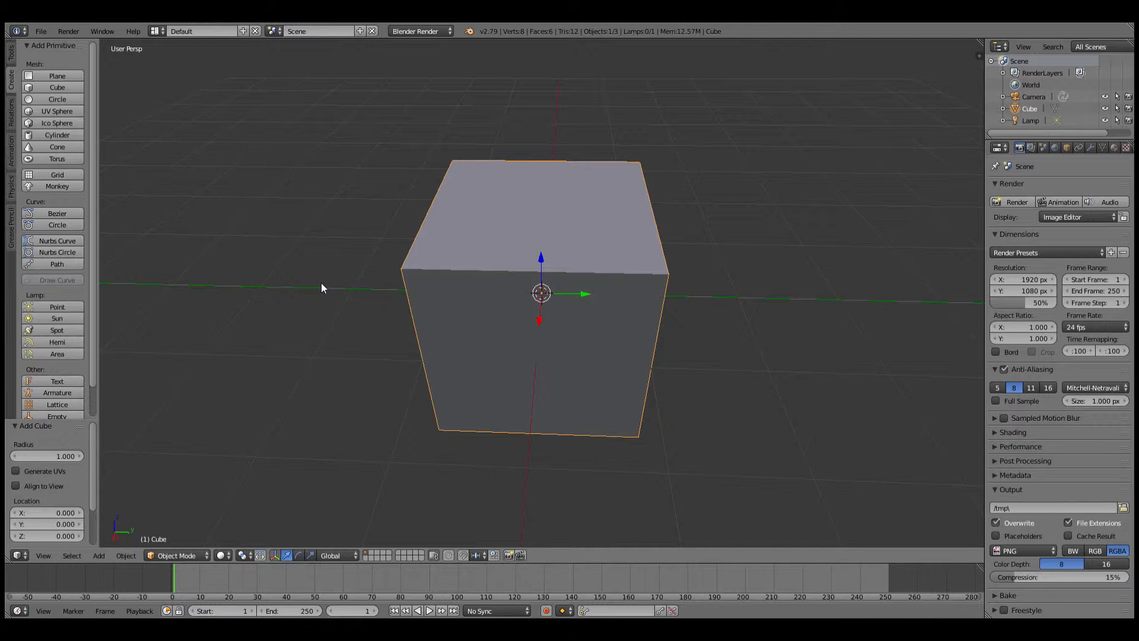
middle_click_drag(322, 283, 504, 288)
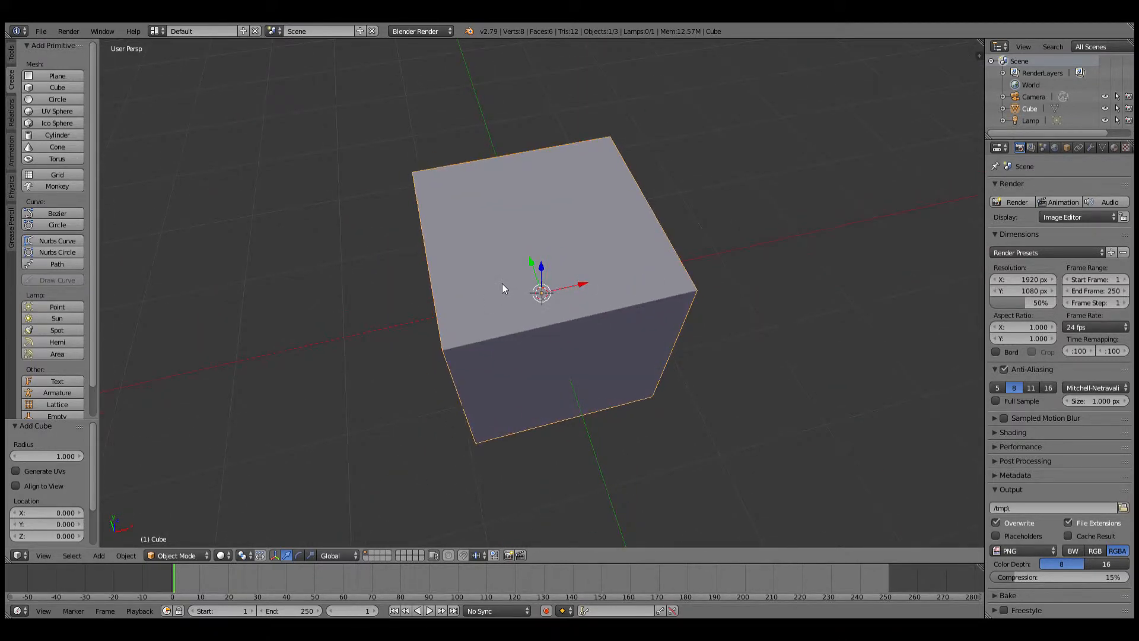
- In Edit Mode, add a second cube to the cube's mesh and move it about -1.68 units along the X axis
left_click(190, 554)
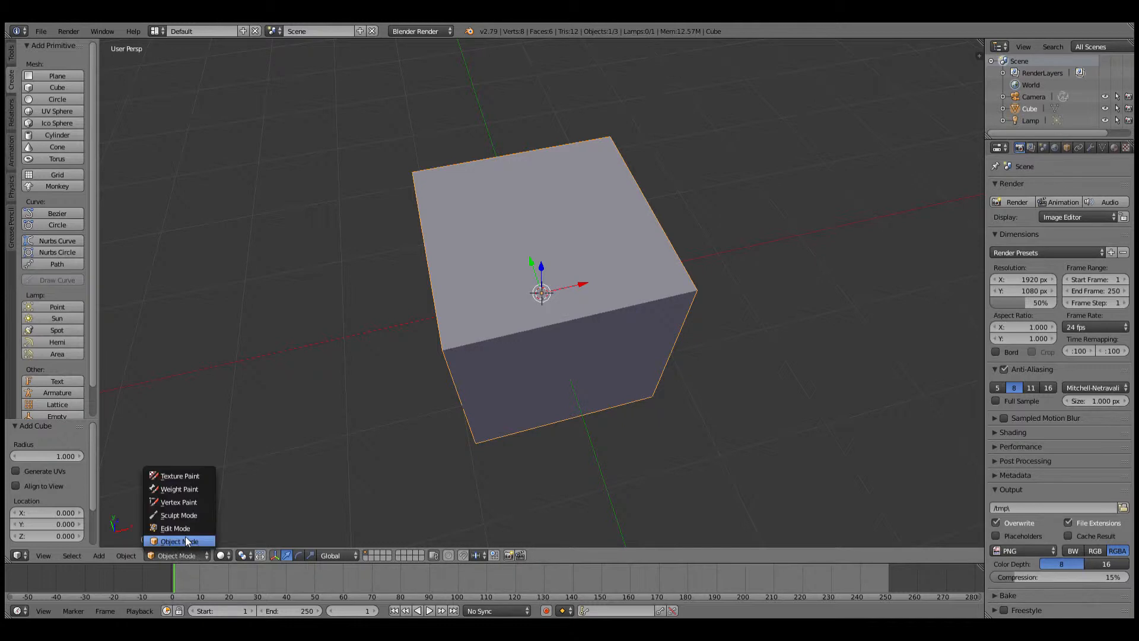
left_click(195, 526)
middle_click_drag(547, 372, 700, 321)
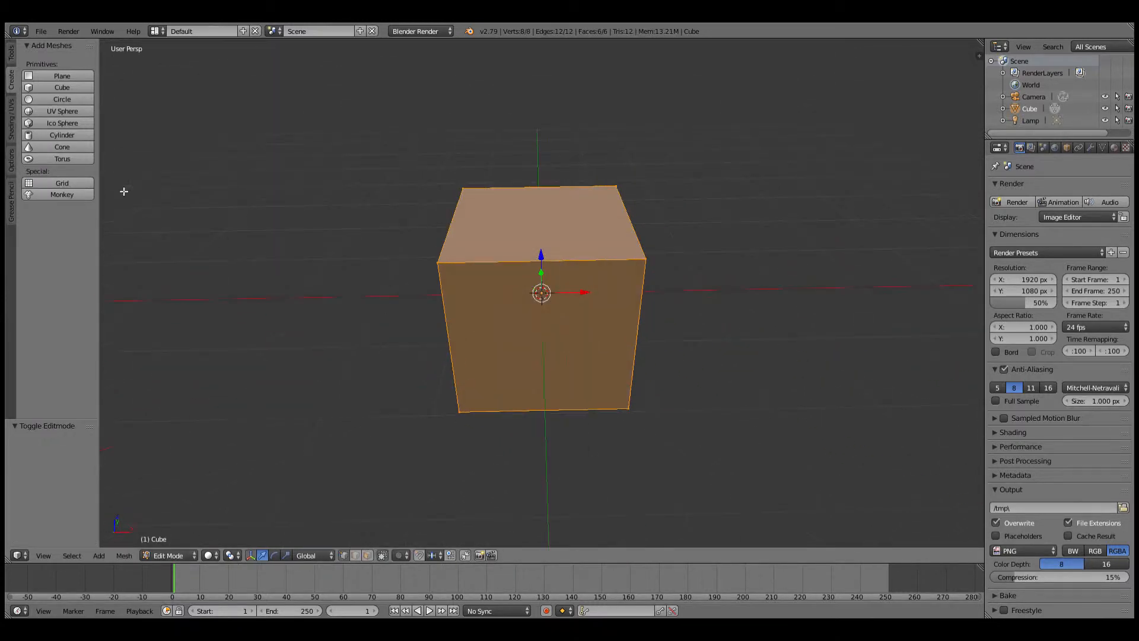
left_click(83, 87)
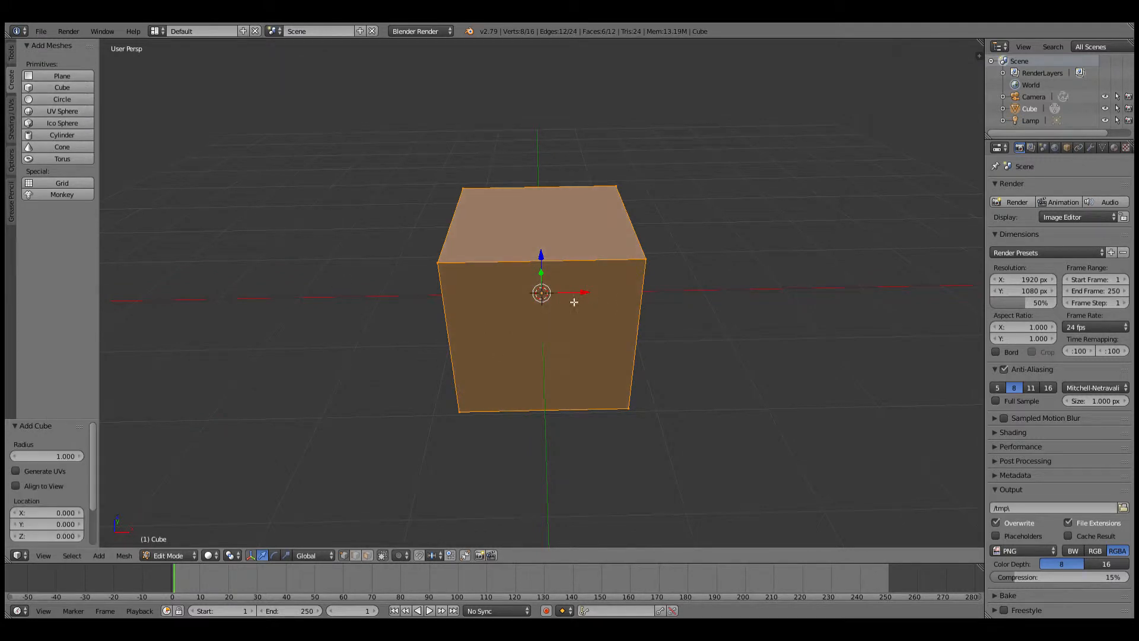
key("g")
key("x")
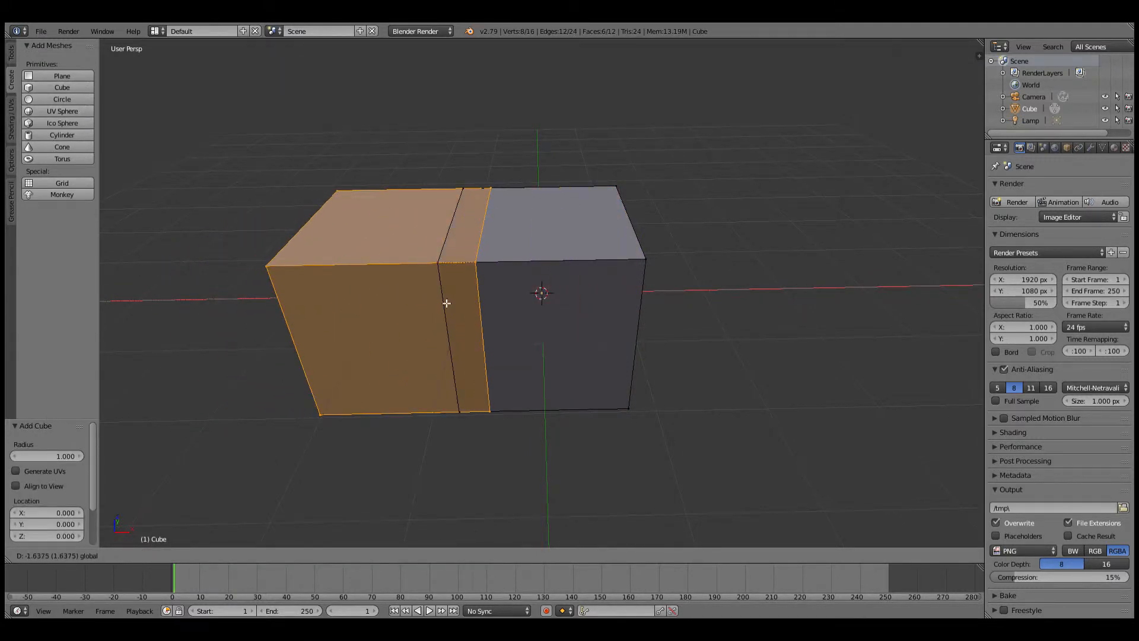
left_click(439, 304)
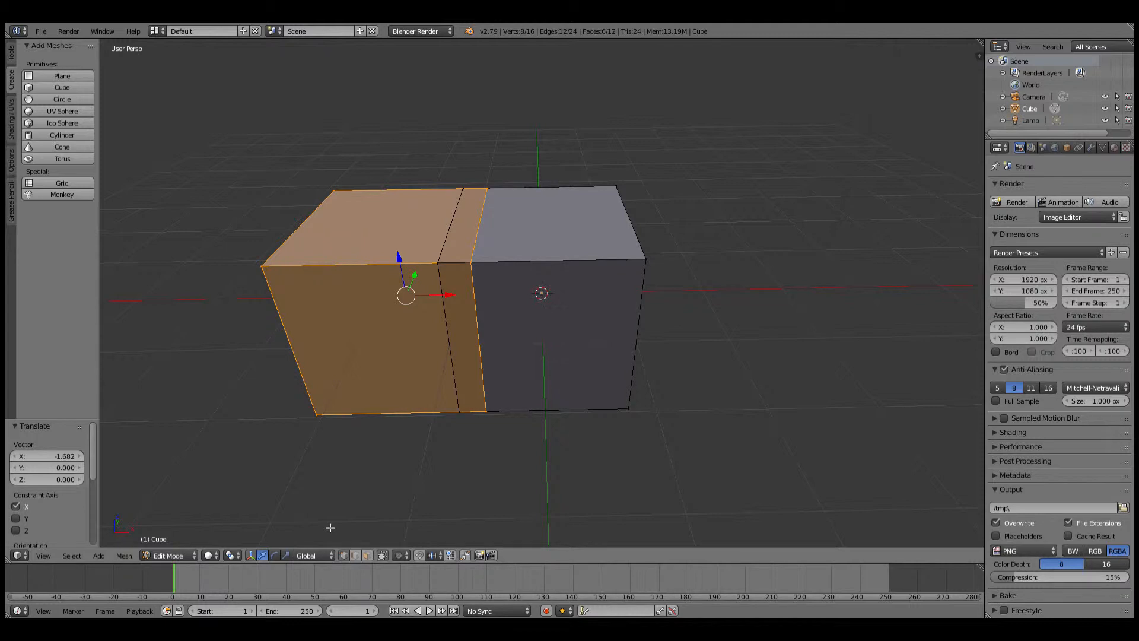
- Return to Object Mode and move the combined two-cube object along the X axis
left_click(160, 556)
left_click(169, 539)
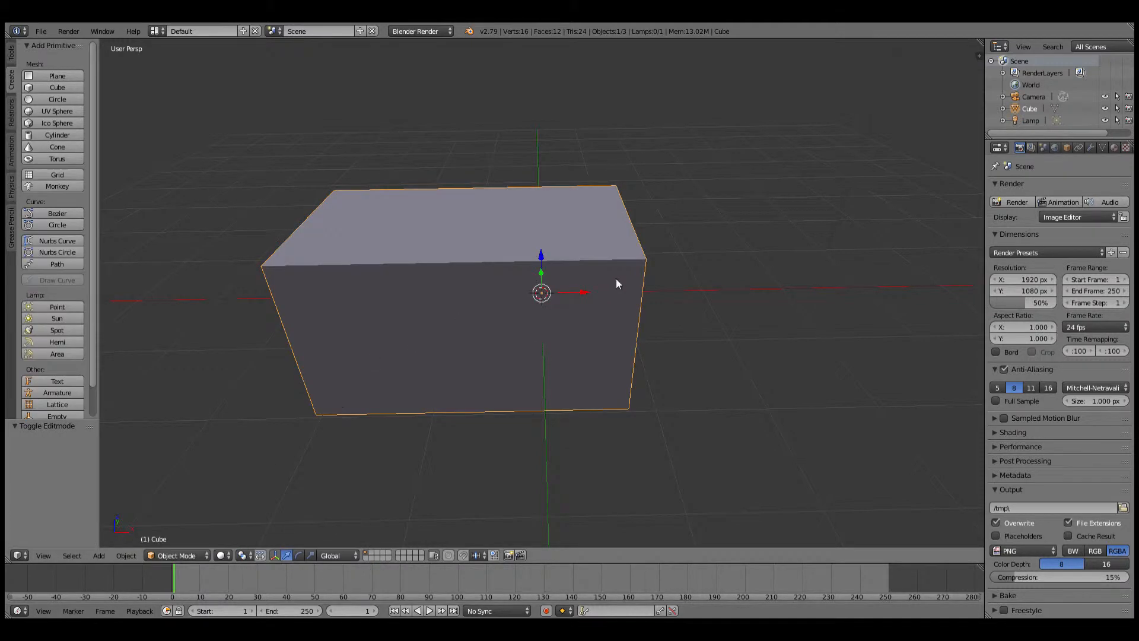
key("g")
key("x")
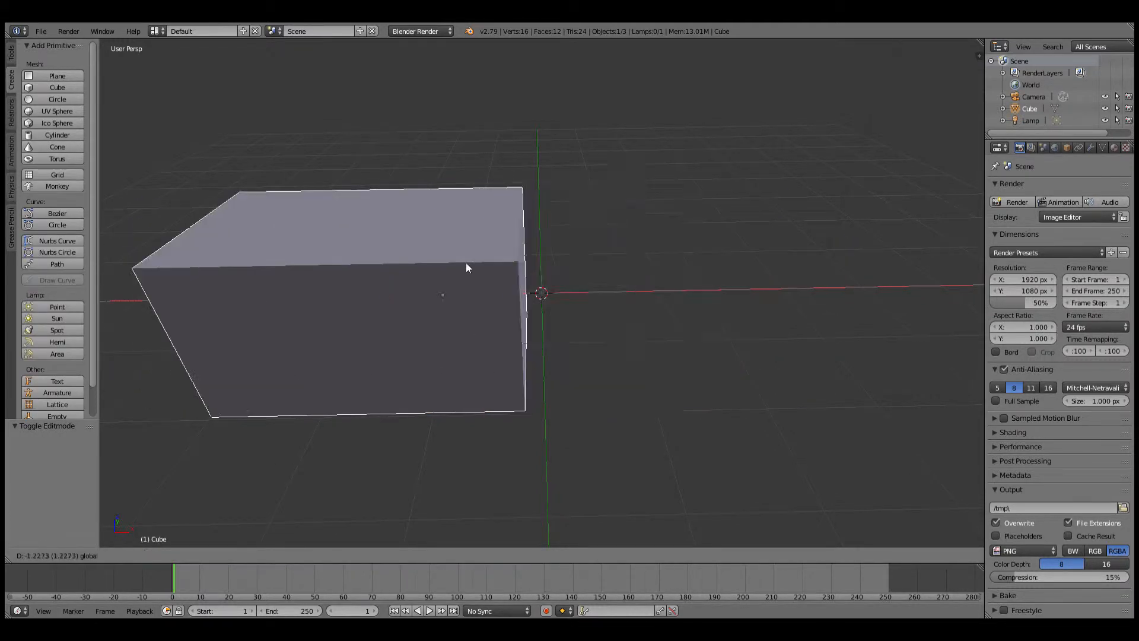
left_click_drag(466, 263, 616, 288)
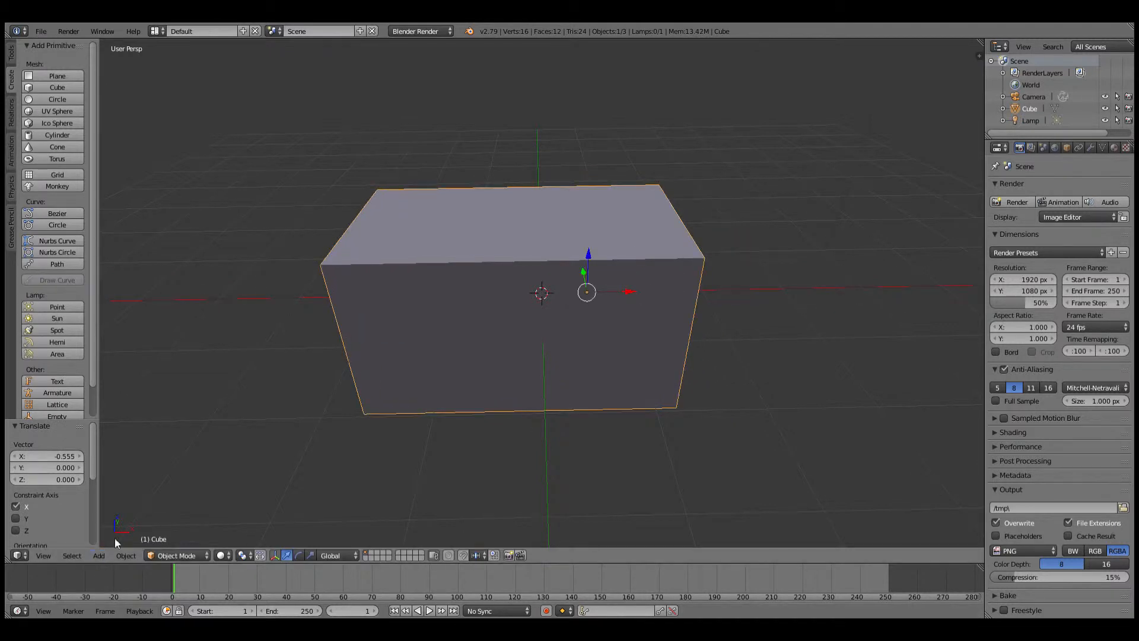
- Enter Edit Mode and delete the faces of the second cube from the combined mesh
left_click(177, 556)
left_click(169, 529)
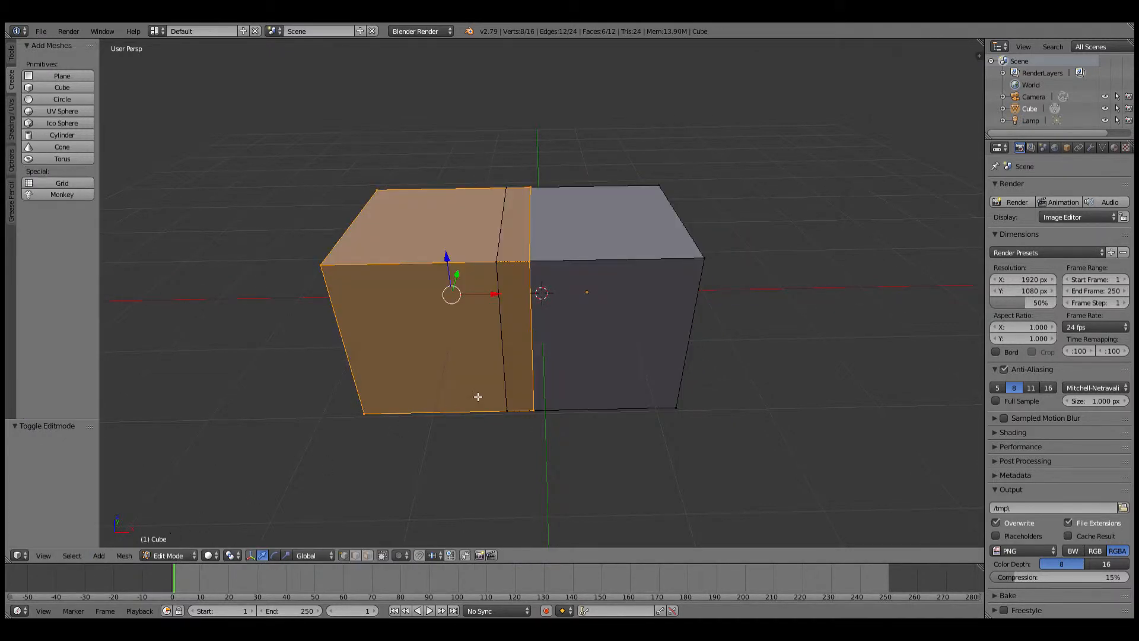
key("x")
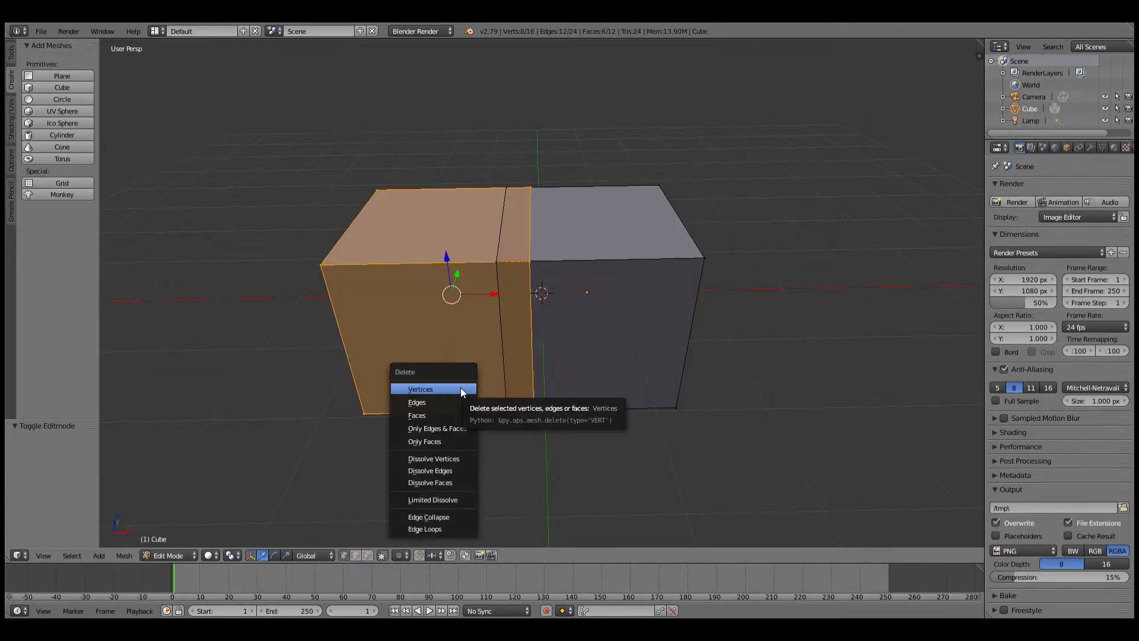
left_click(441, 417)
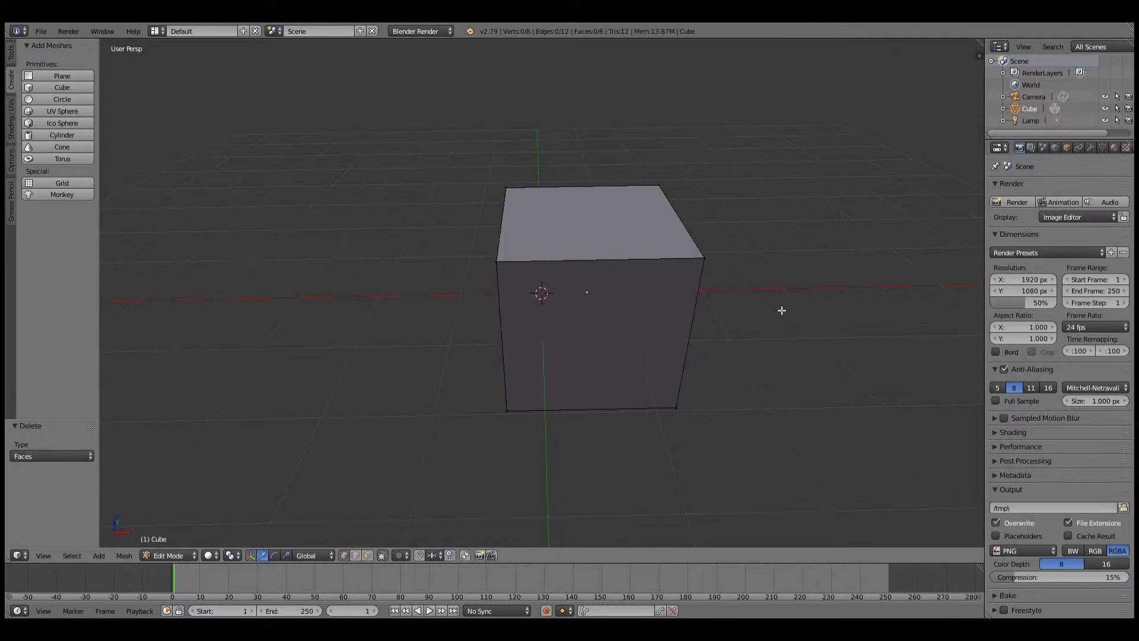
- Try moving the remaining cube's near top corner vertex, and undo the moves until the corner is back in place
middle_click_drag(781, 311, 577, 237)
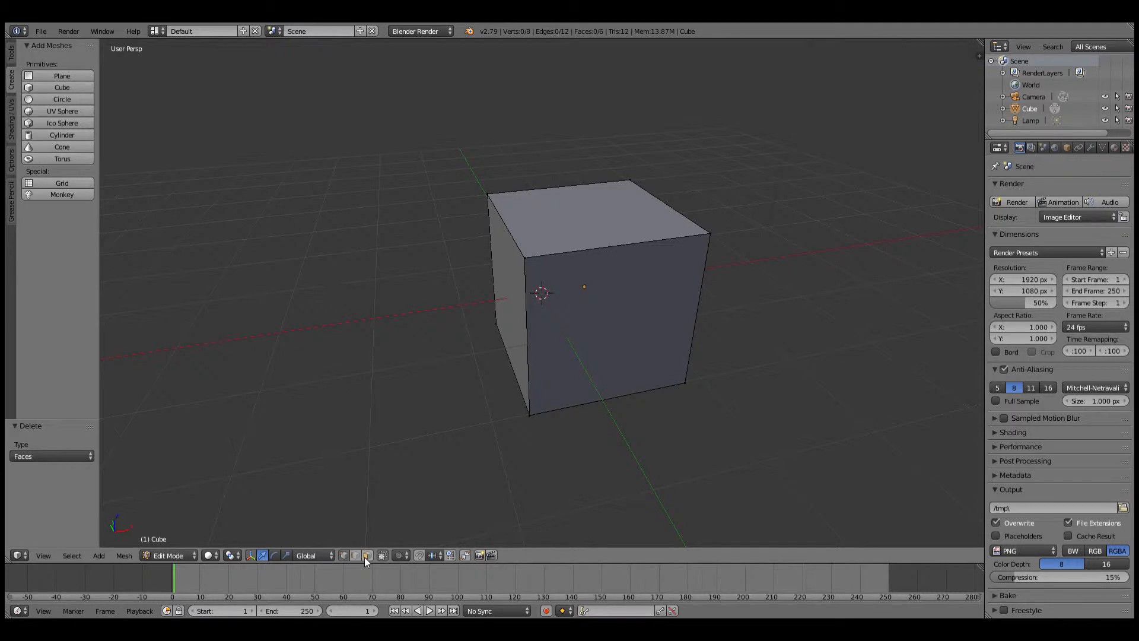
right_click(524, 272)
key("g")
left_click_drag(622, 292, 578, 356)
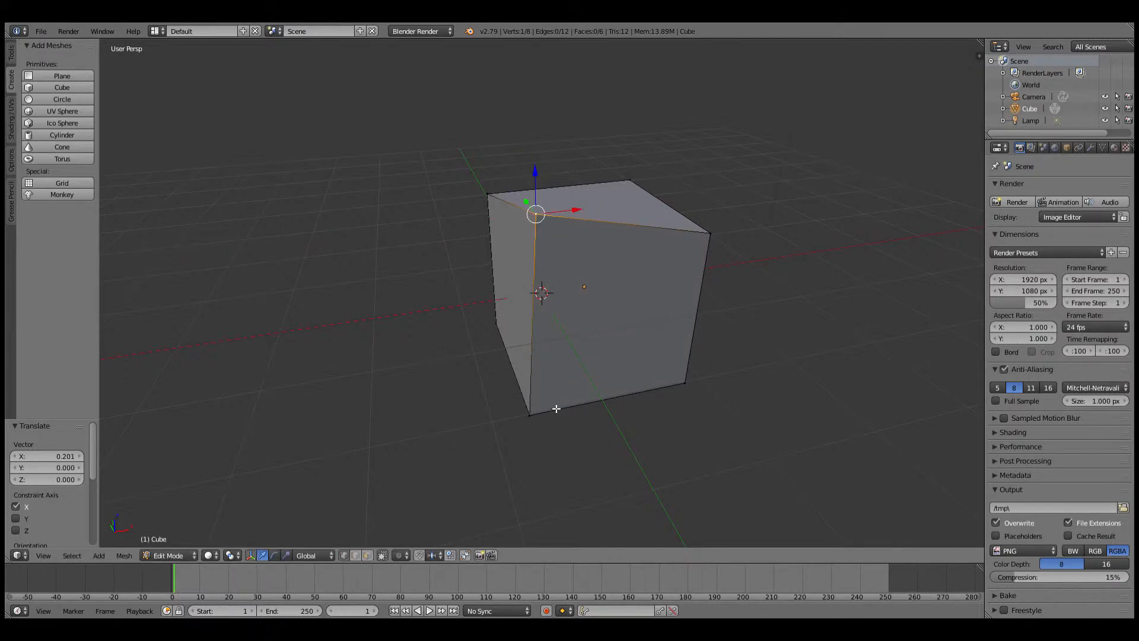
key("ctrl+z")
key("ctrl+z")
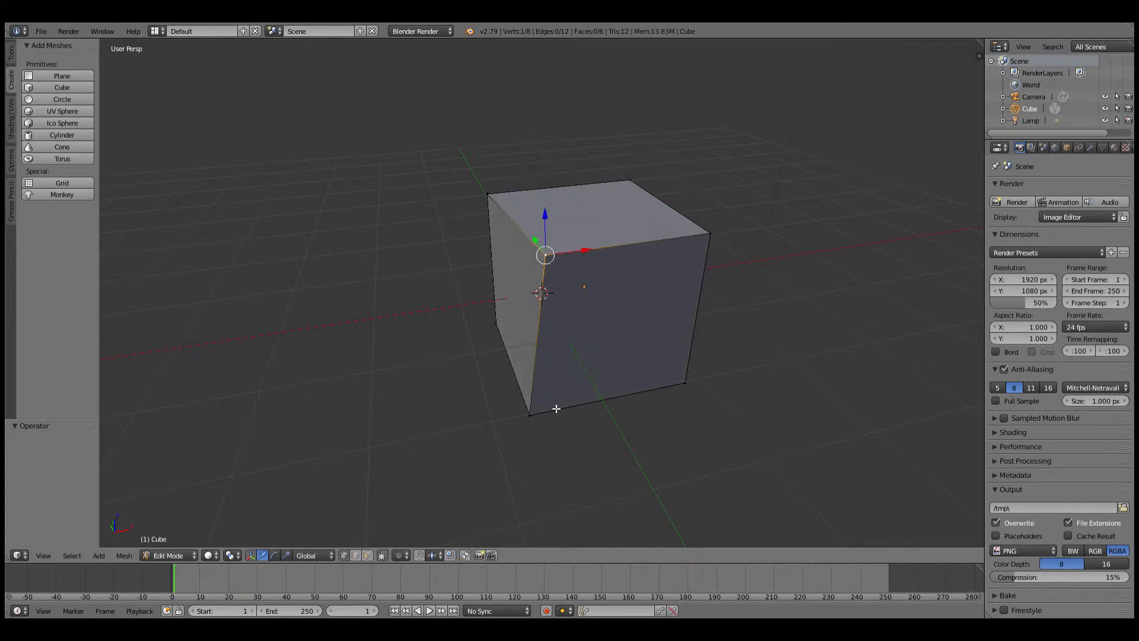
key("ctrl+z")
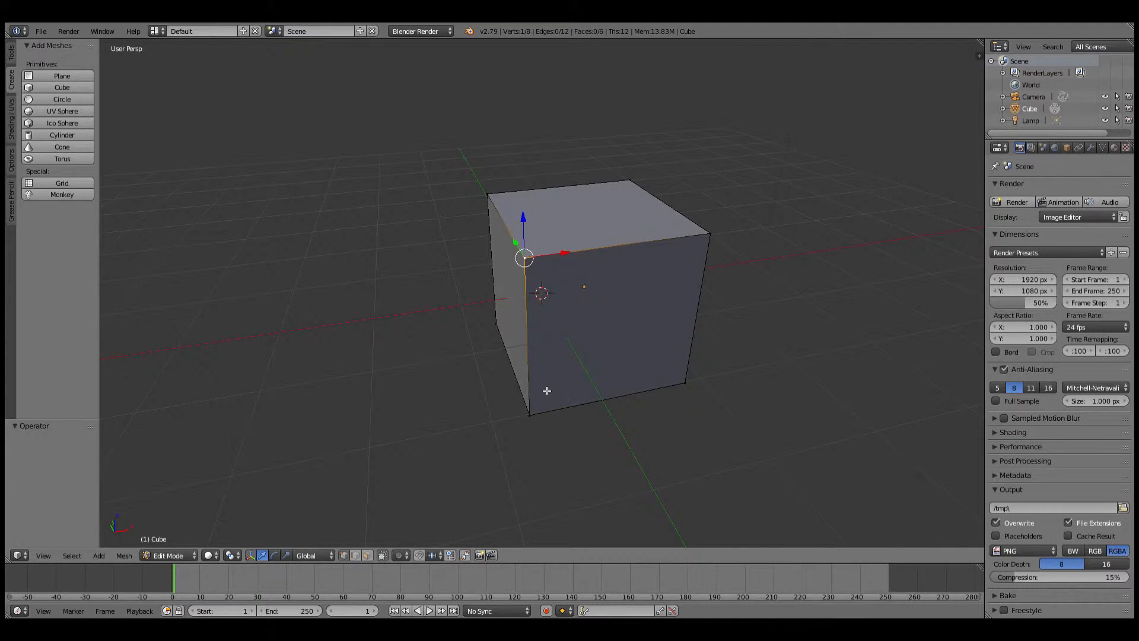
- Switch to edge selection, try moving the cube's front top edge along the axes, and undo the last edge move
left_click(356, 555)
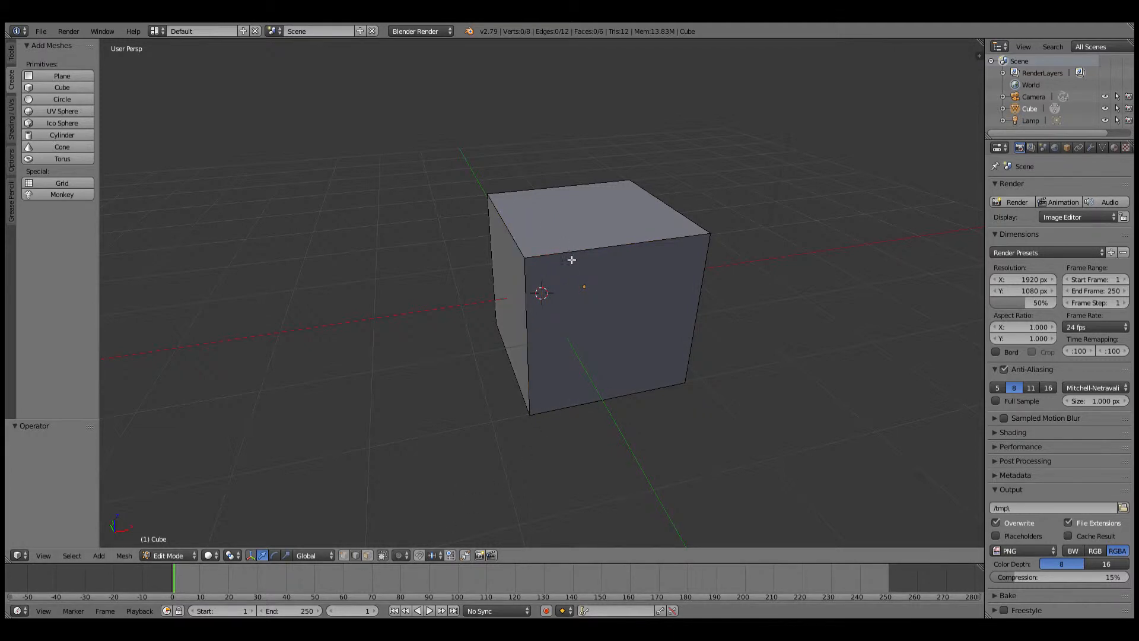
right_click(571, 255)
left_click_drag(608, 231, 575, 283)
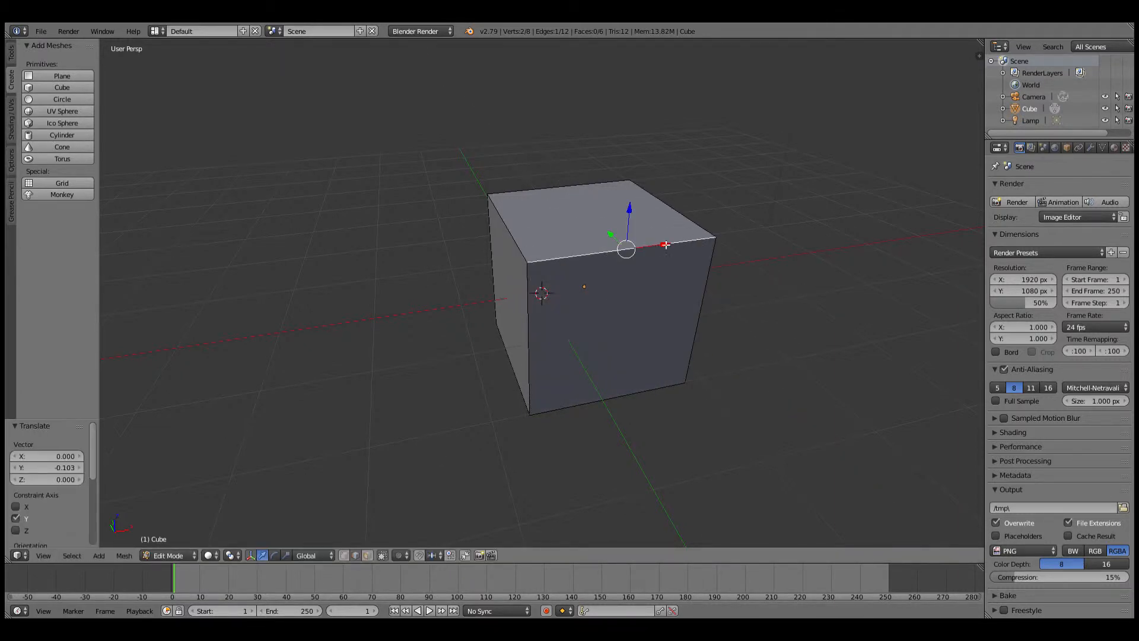
left_click_drag(667, 244, 709, 326)
left_click_drag(630, 209, 348, 598)
left_click(647, 131)
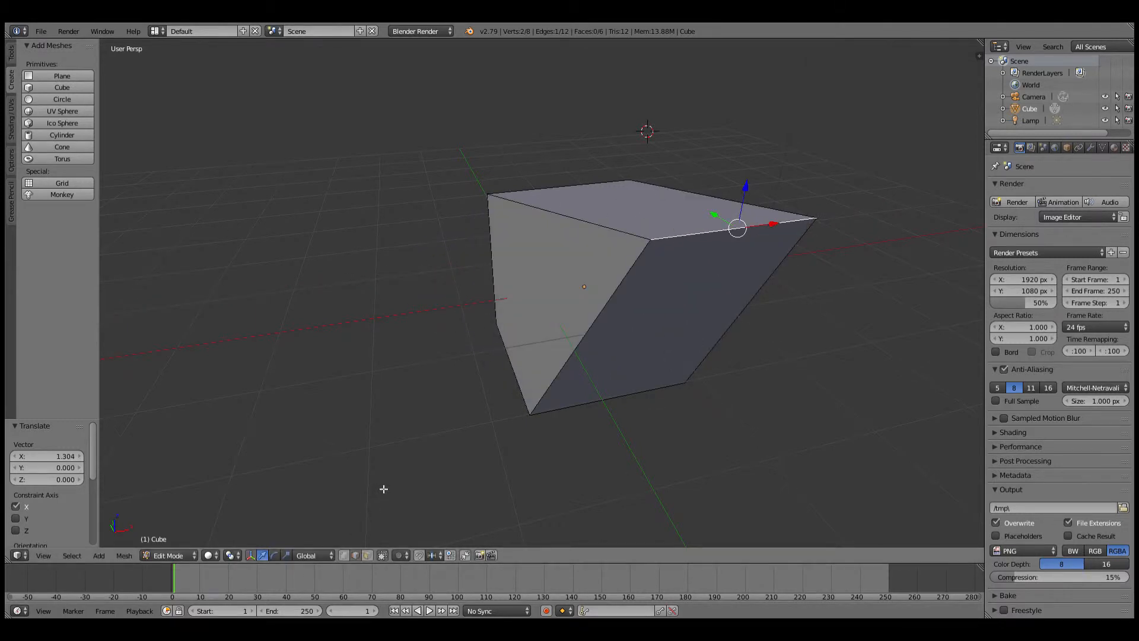
key("ctrl+z")
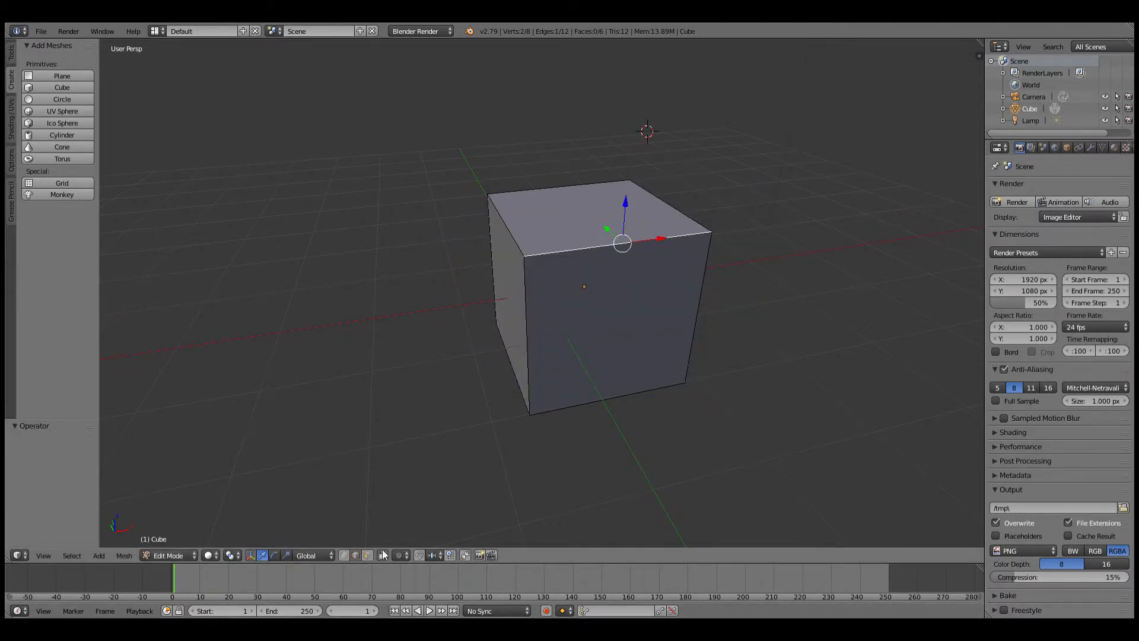
- Switch to face selection and move the cube's top face about -0.99 units along the Z axis
left_click(367, 555)
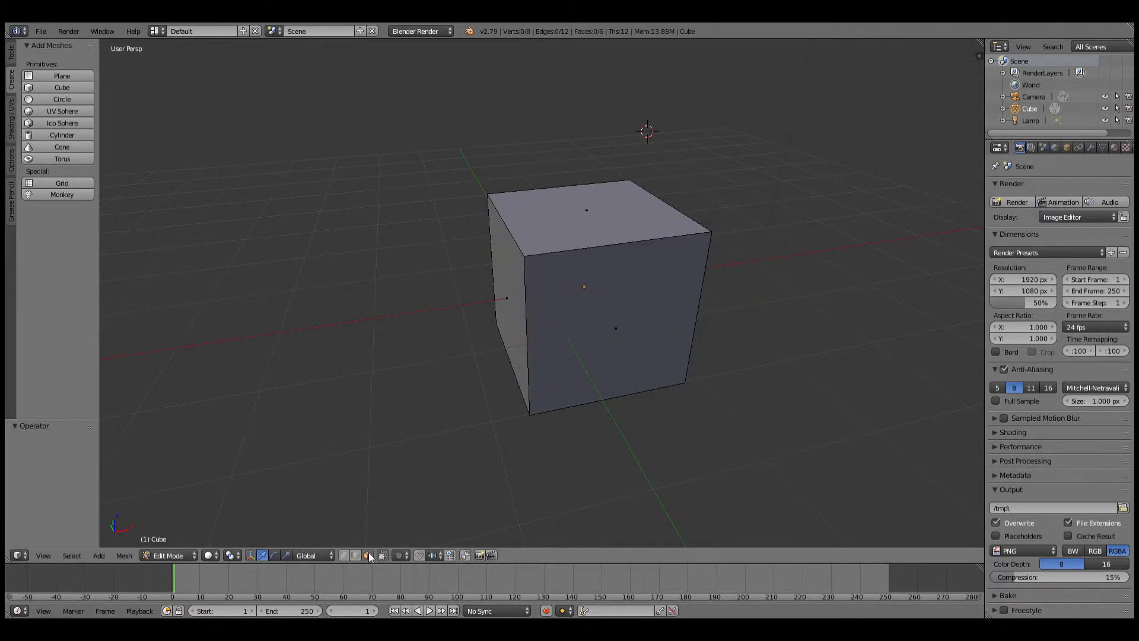
right_click(604, 222)
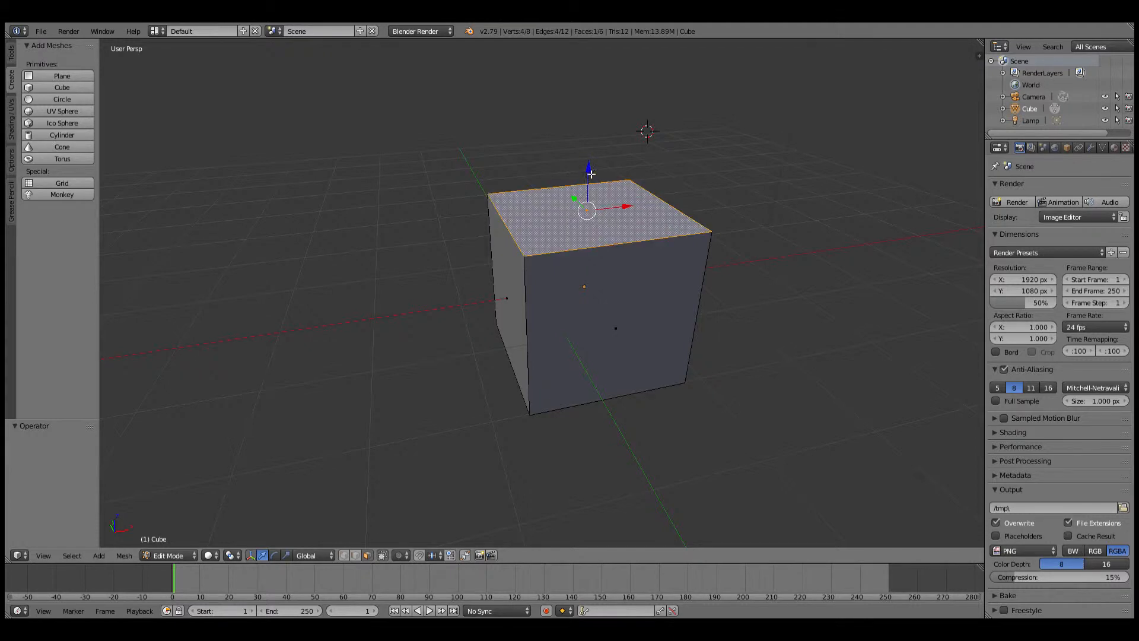
left_click_drag(591, 174, 614, 275)
- Try moving the top face sideways along the X and Y axes, and undo the sideways moves
key("g")
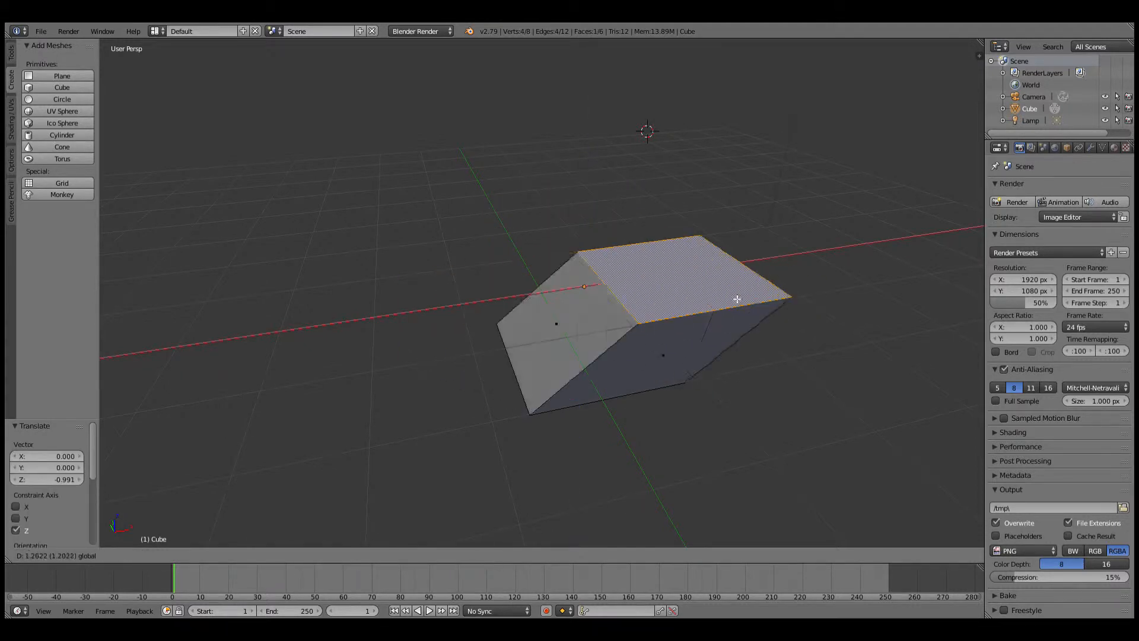
key("x")
left_click(510, 301)
key("ctrl+z")
key("ctrl+shift+z")
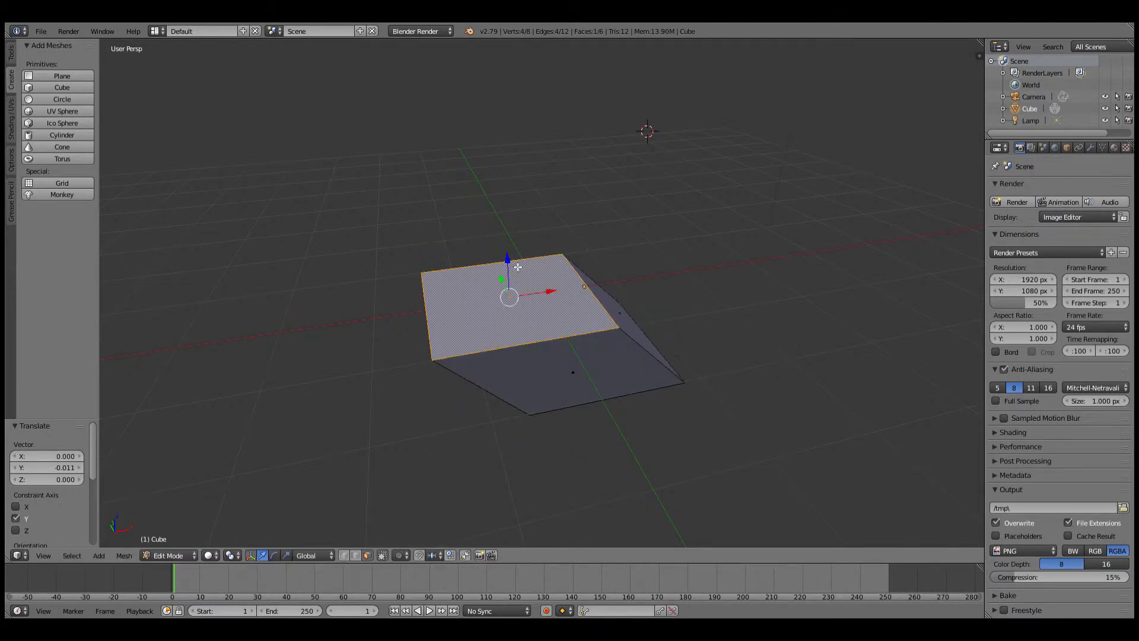
key("ctrl+z")
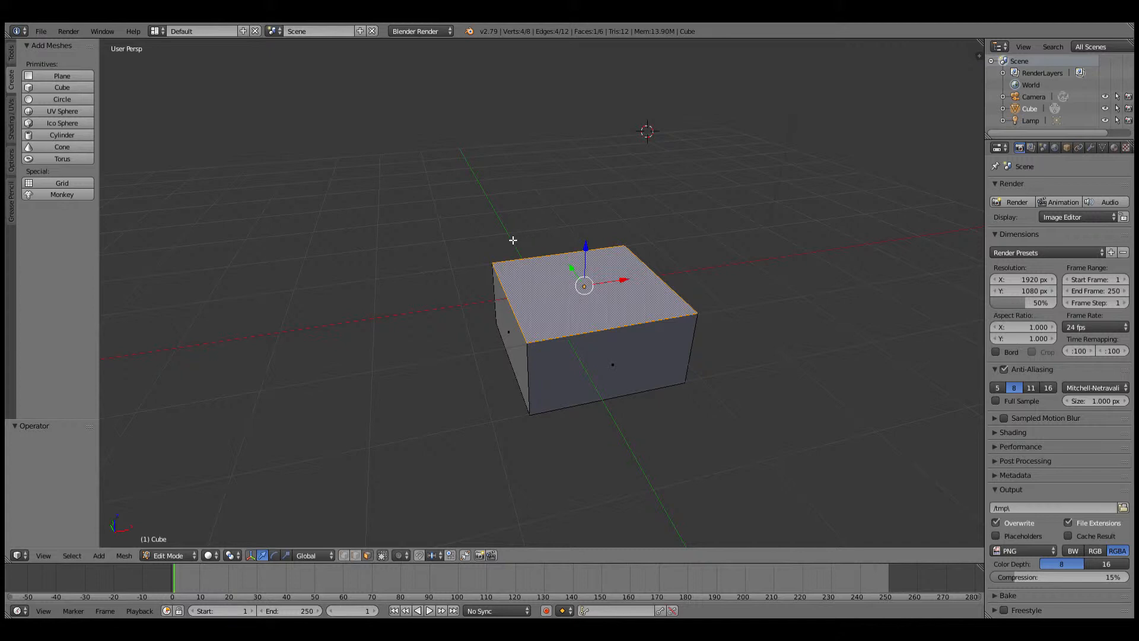
- Lower the top face further by about 0.734 units along the Z axis to flatten the cube
key("g")
key("z")
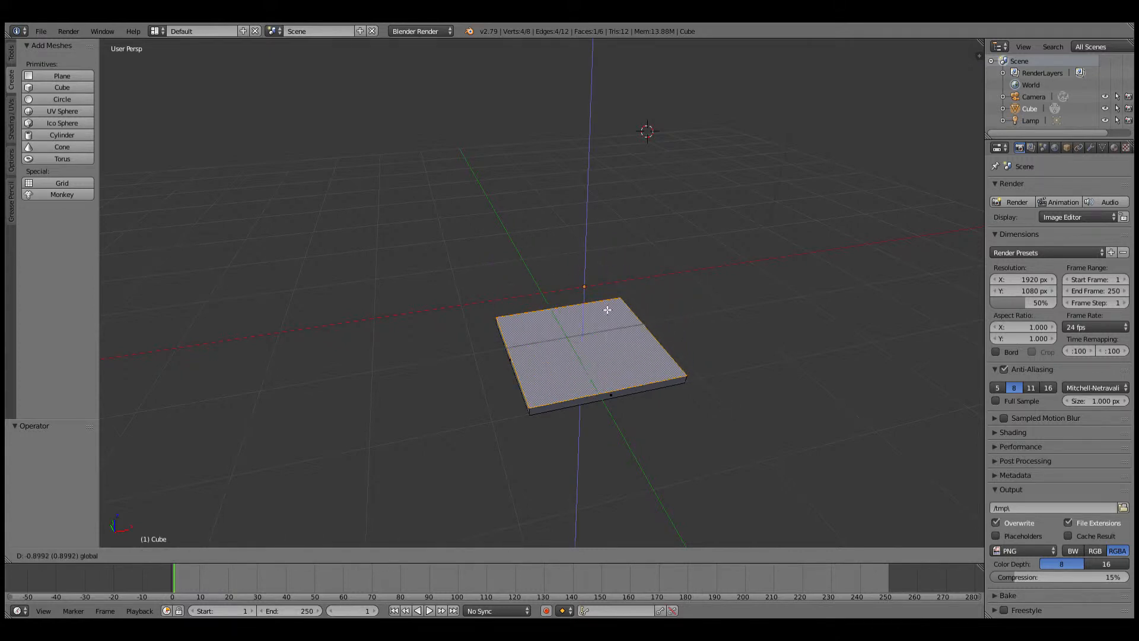
left_click(612, 301)
middle_click_drag(611, 300, 581, 273)
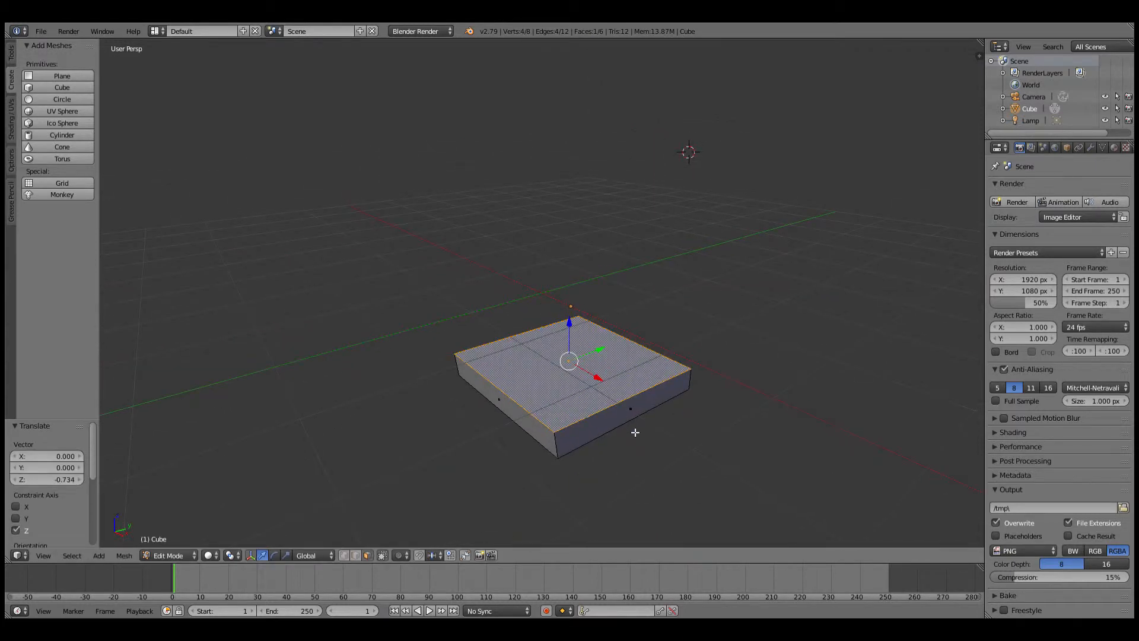
- Try selecting individual faces of the mesh, then select the whole mesh and delete all its faces
middle_click_drag(635, 432, 650, 394)
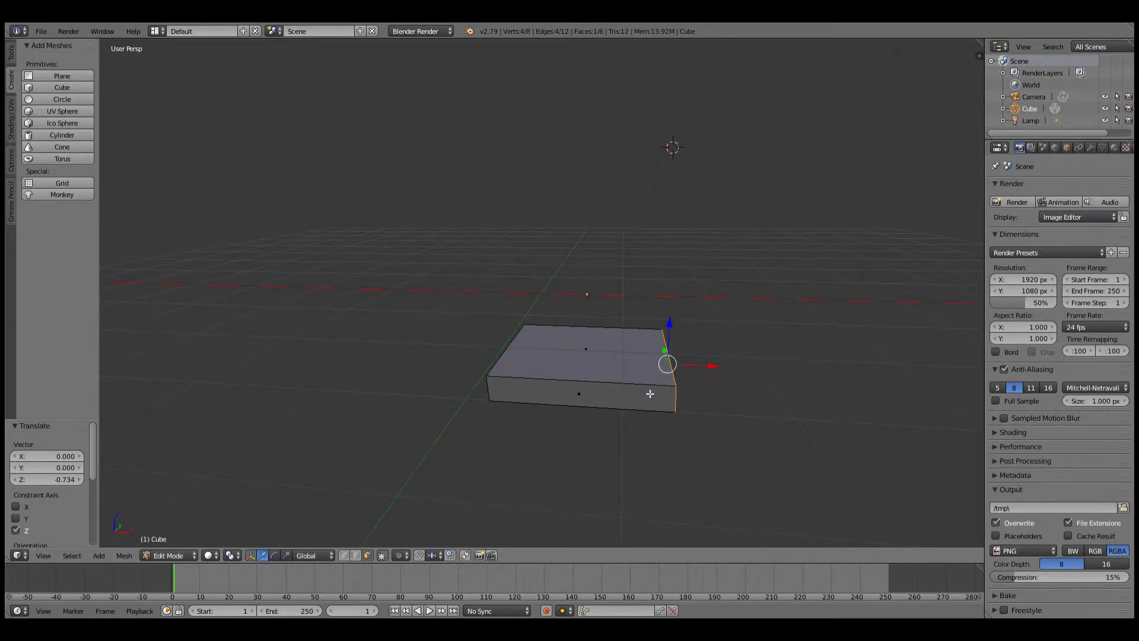
scroll(651, 392, "down", 3)
right_click(545, 324)
right_click(558, 348, "shift")
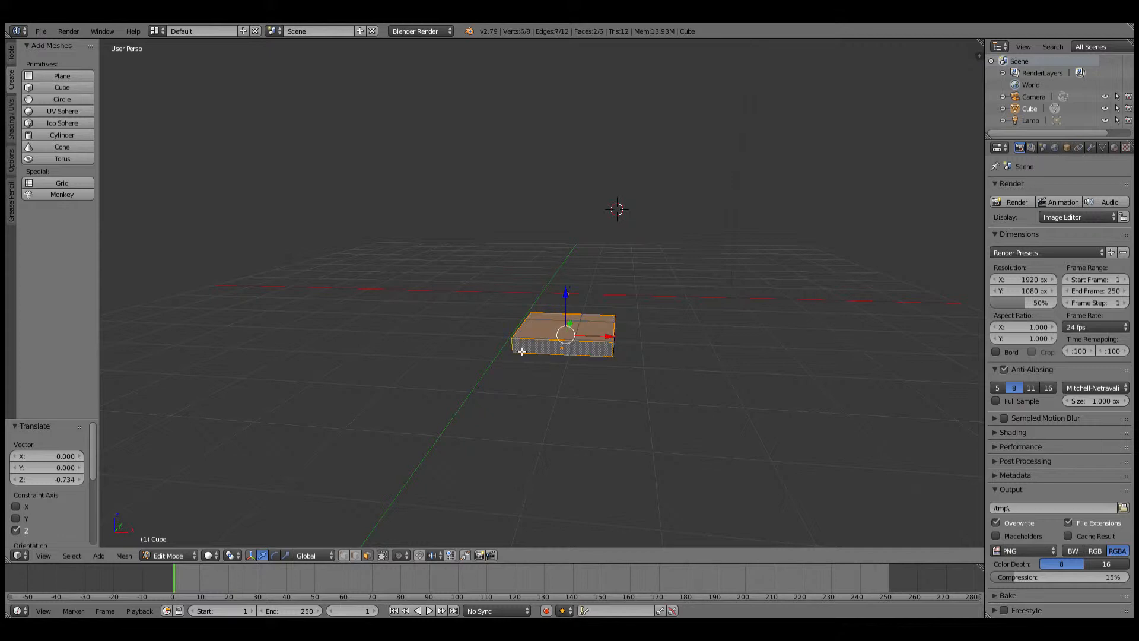
middle_click_drag(522, 352, 620, 346)
key("a")
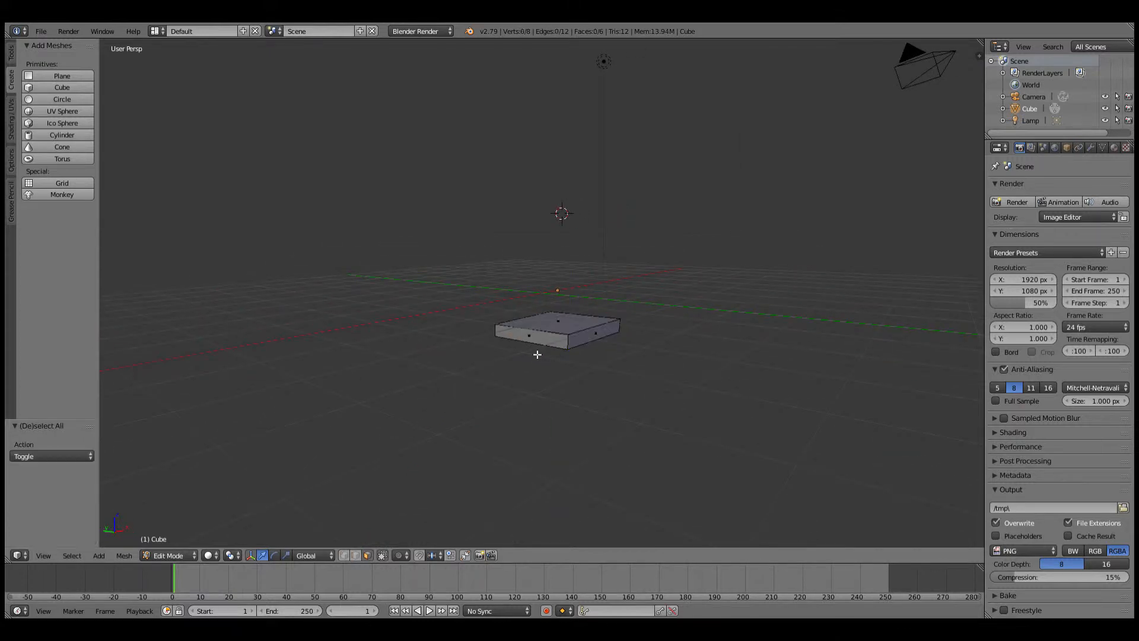
key("a")
middle_click_drag(536, 354, 593, 340)
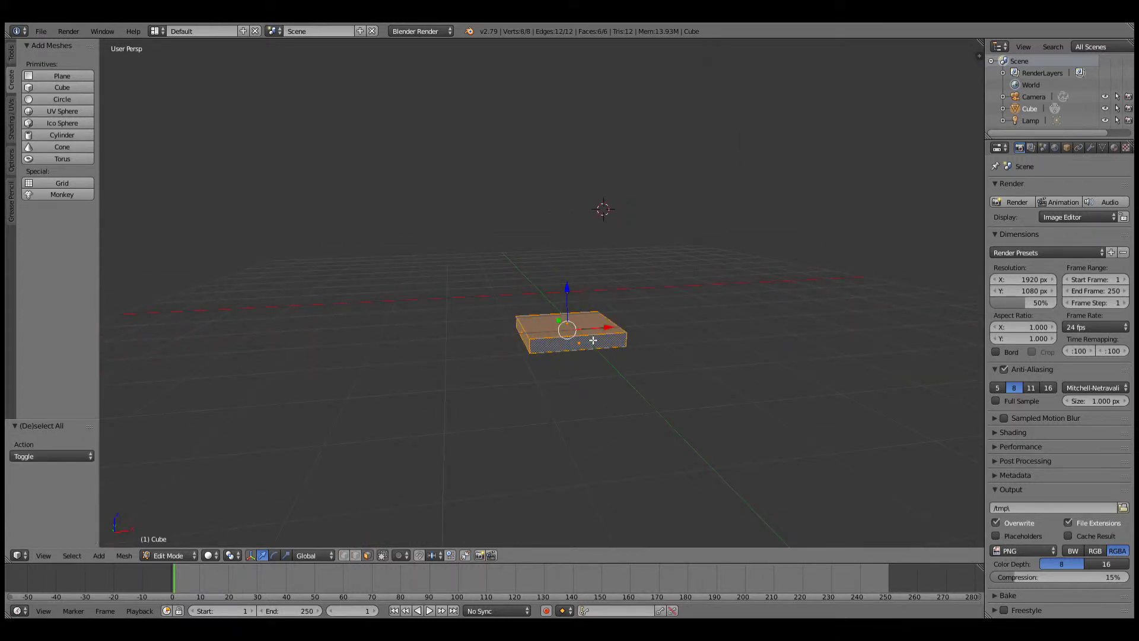
key("x")
left_click(589, 336)
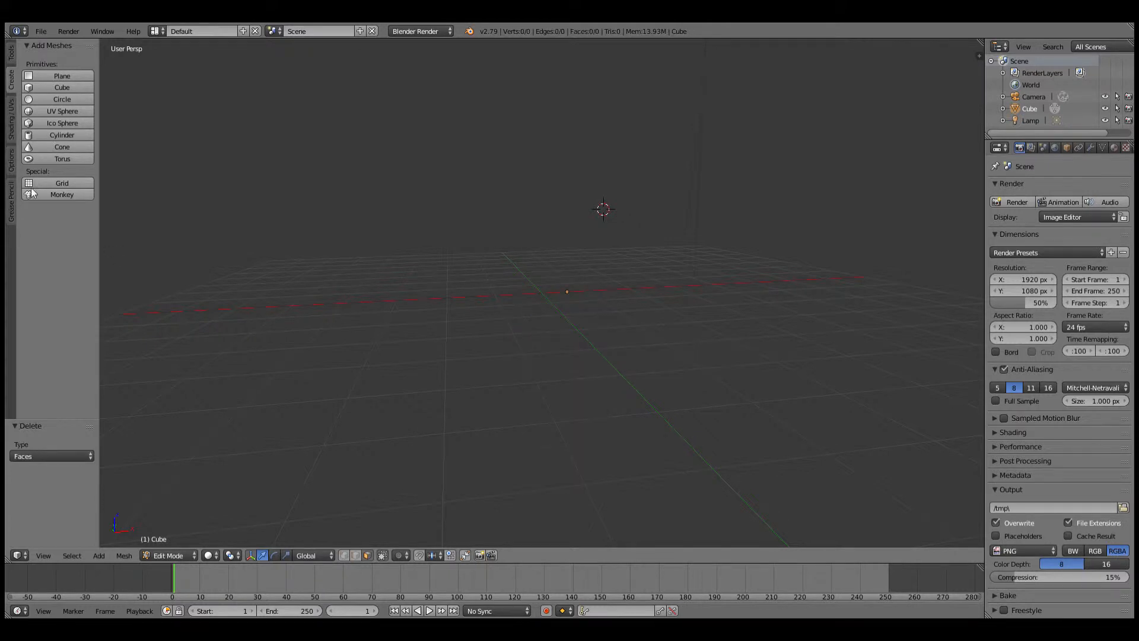
- Add a new cube with radius 1 to the mesh and move it about -2.394 units along Z and -1.299 along X
left_click(50, 88)
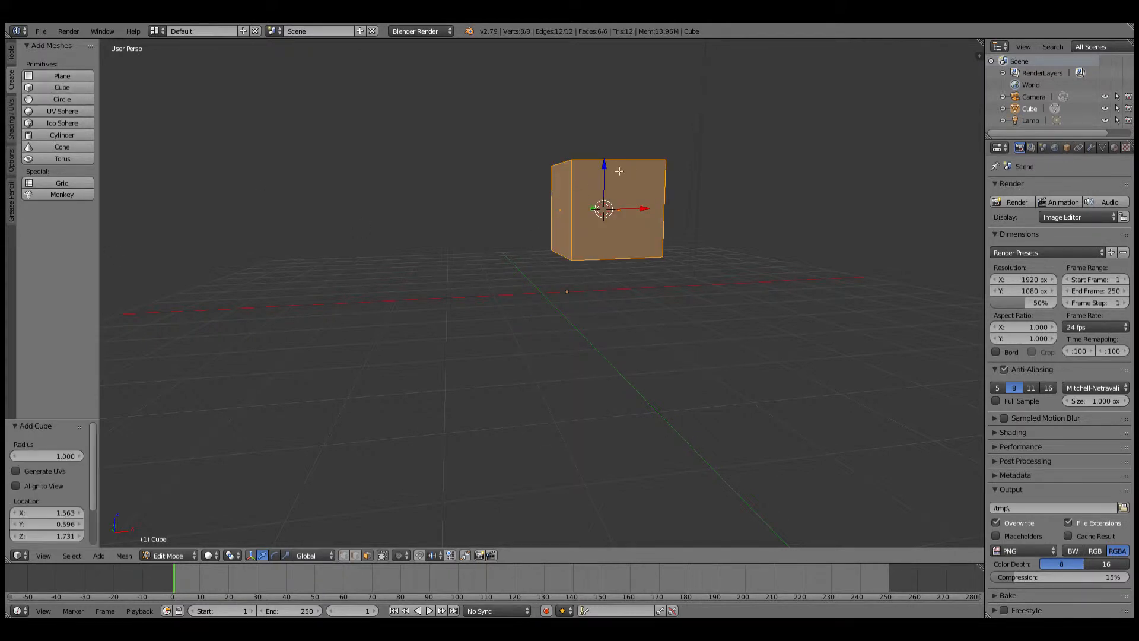
left_click_drag(604, 168, 616, 271)
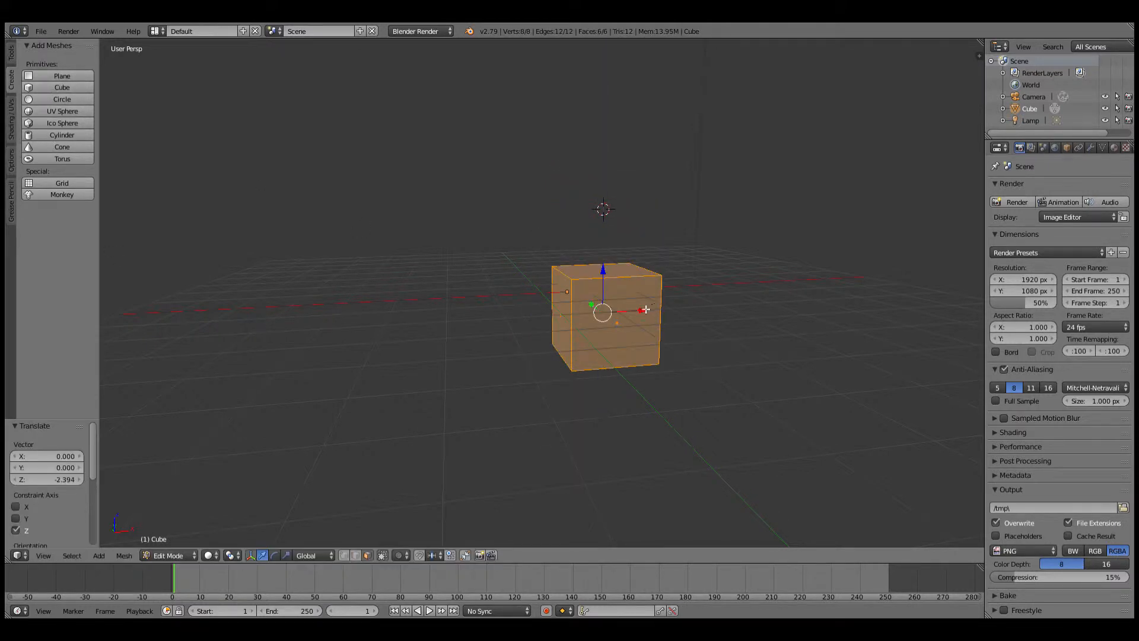
left_click_drag(645, 309, 585, 318)
middle_click_drag(585, 318, 579, 356)
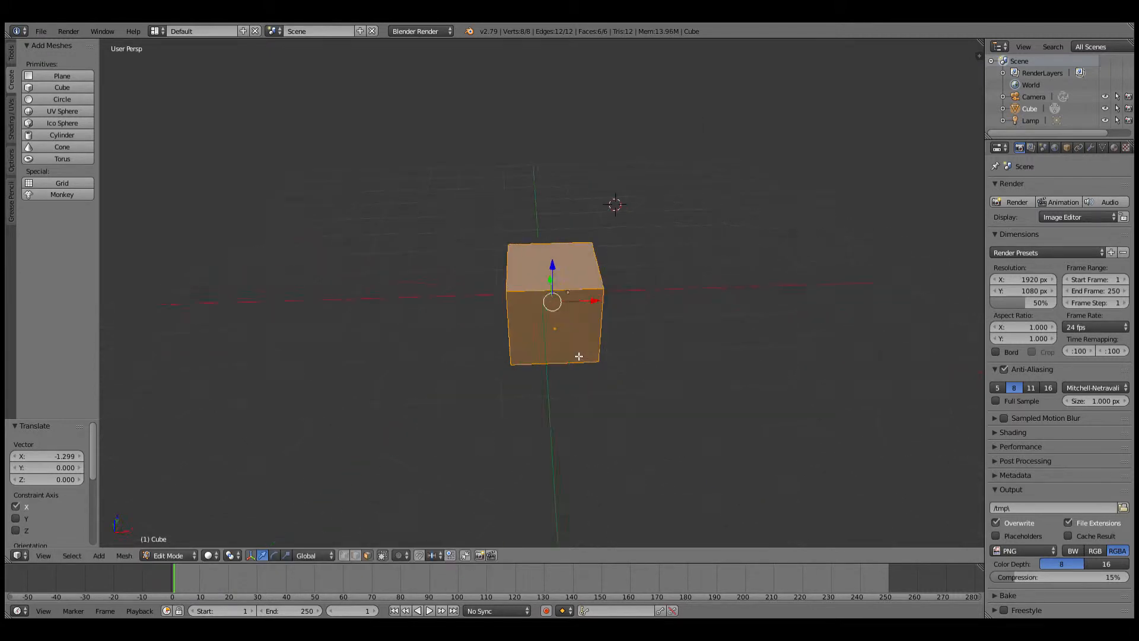
- Flatten the new cube into a slab by moving its top face about -1.824 units along the Z axis
left_click(587, 261)
left_click_drag(553, 238, 554, 301)
middle_click_drag(555, 300, 634, 315)
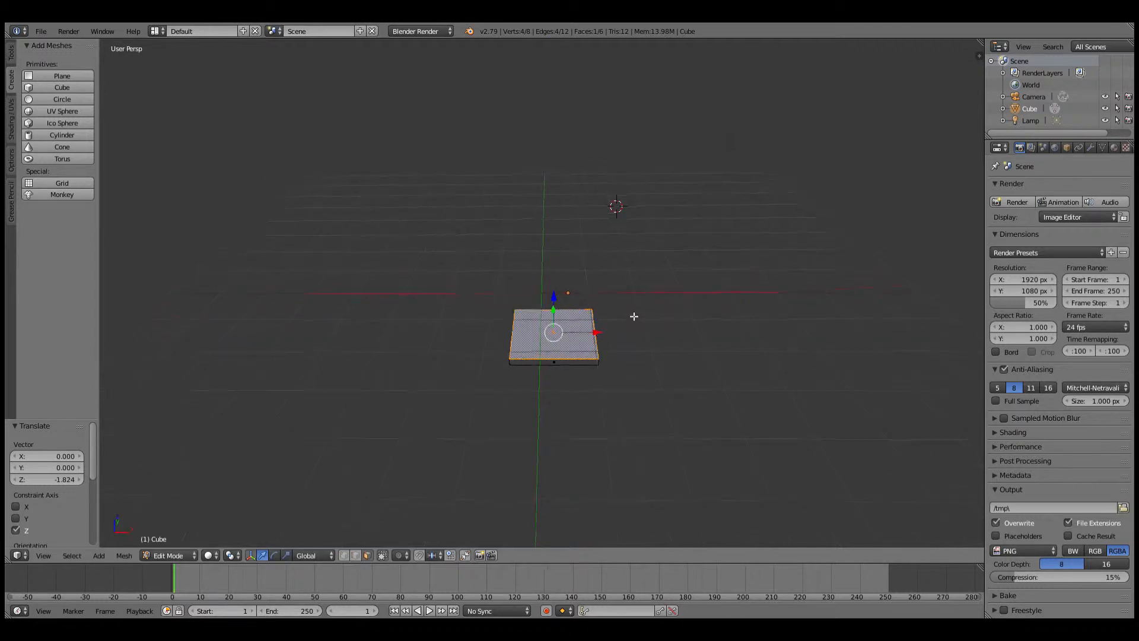
- Select the entire slab and scale it up uniformly by a factor of about 5.438
key("a")
key("a")
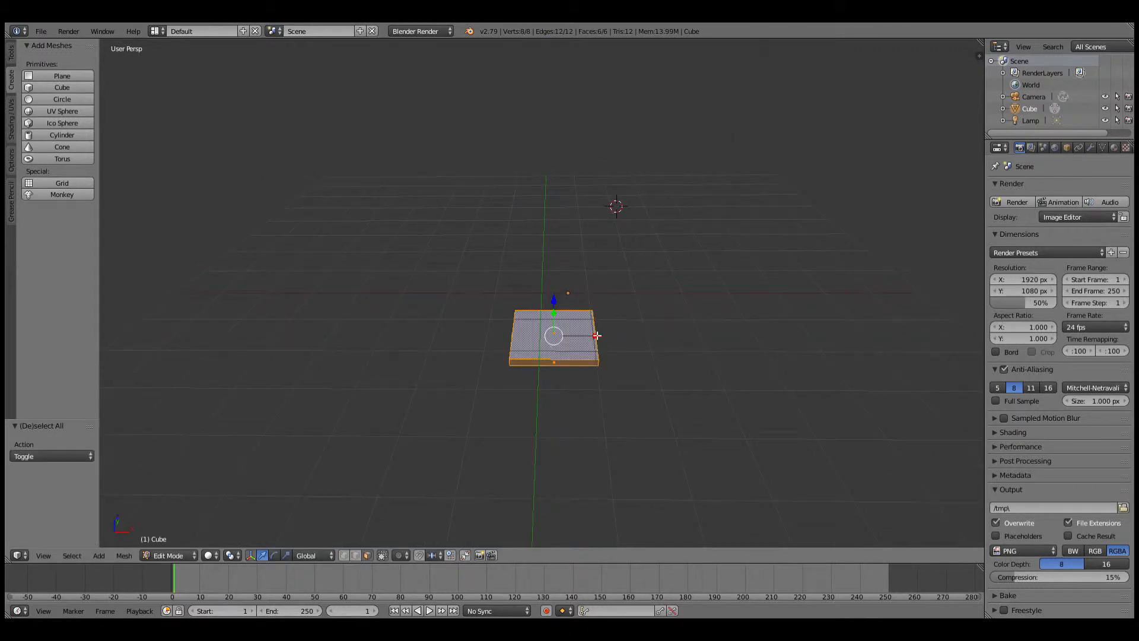
key("s")
left_click(771, 323)
middle_click_drag(771, 323, 564, 319)
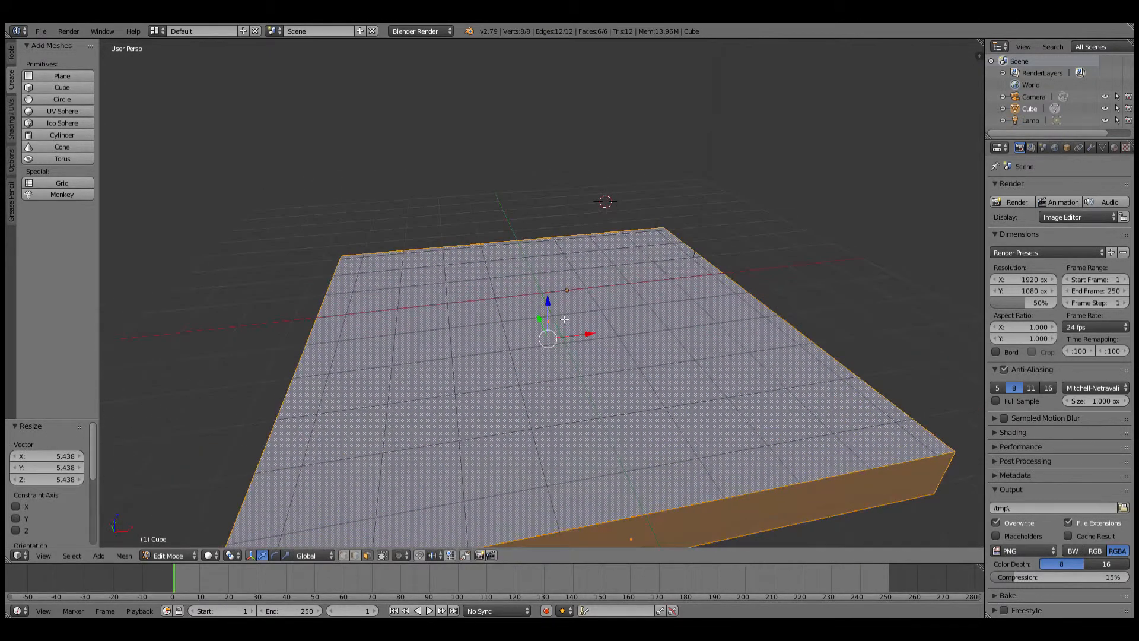
- Raise the scaled slab about 2.617 units along the Z axis
key("g")
key("z")
left_click(554, 190)
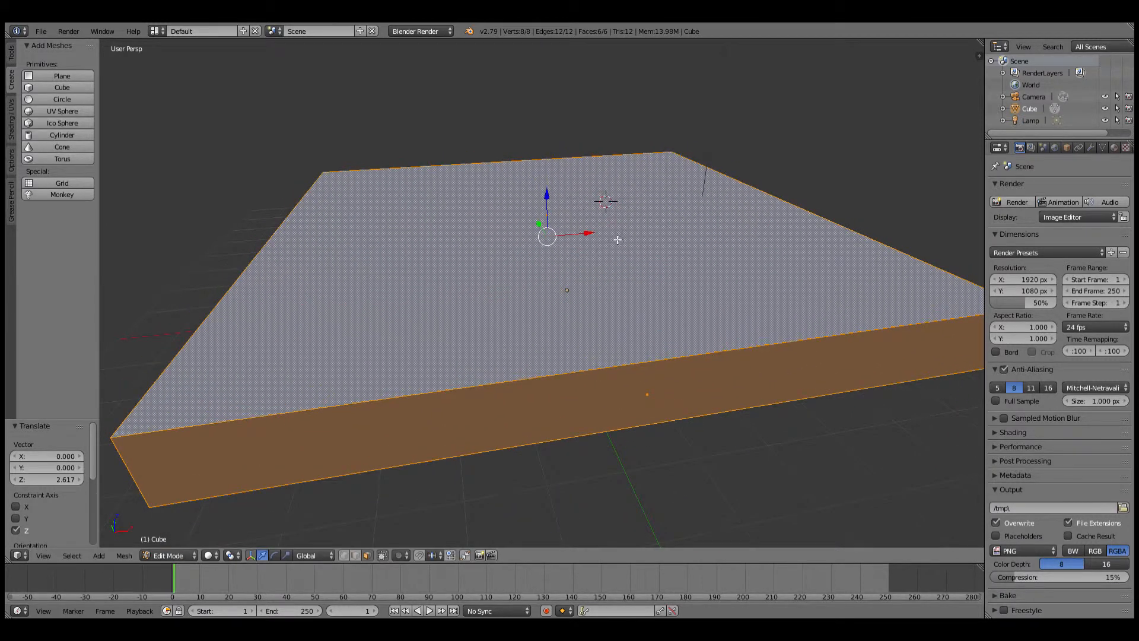
middle_click_drag(554, 191, 629, 261)
scroll(629, 261, "down", 5)
middle_click_drag(770, 257, 744, 253)
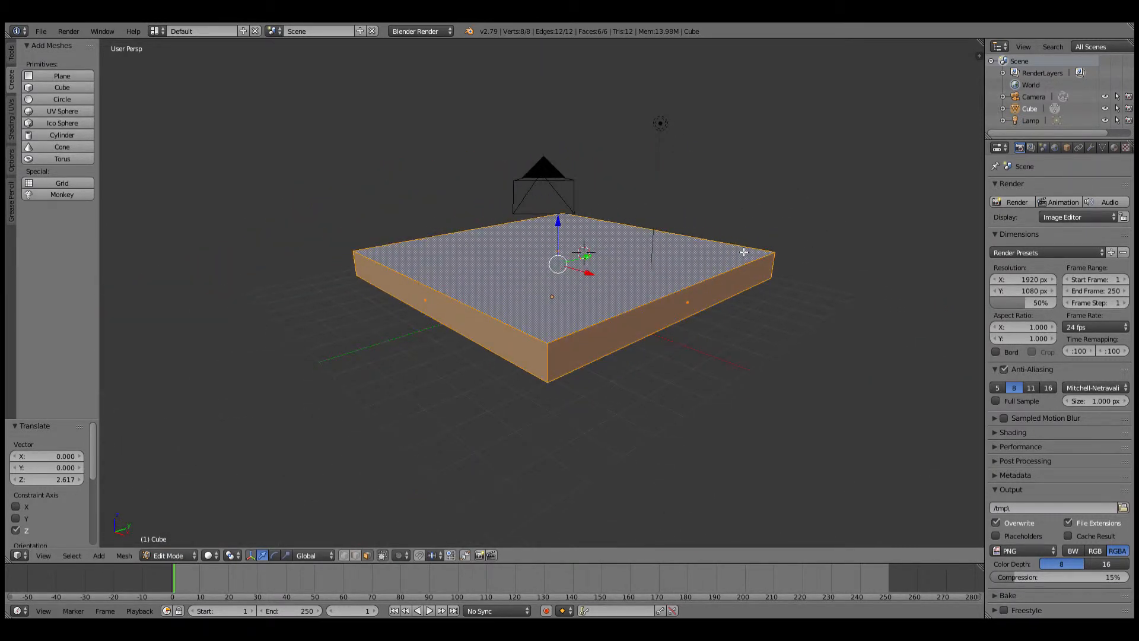
- Select the slab's side face on the positive X side and move it about -2.212 units along the X axis
right_click(625, 357)
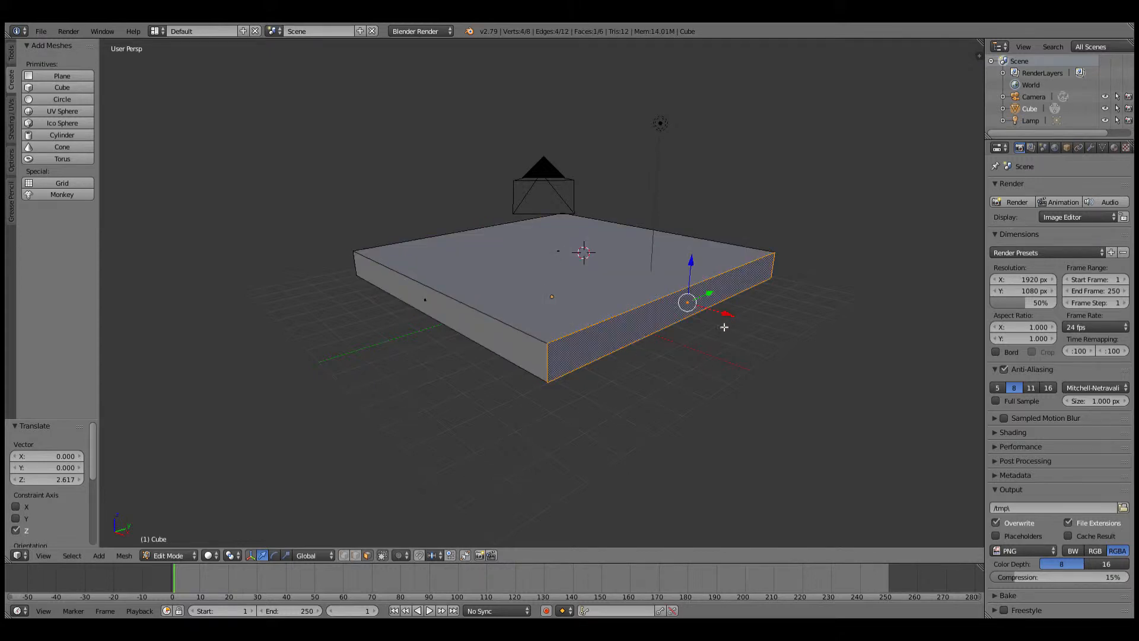
key("g")
key("x")
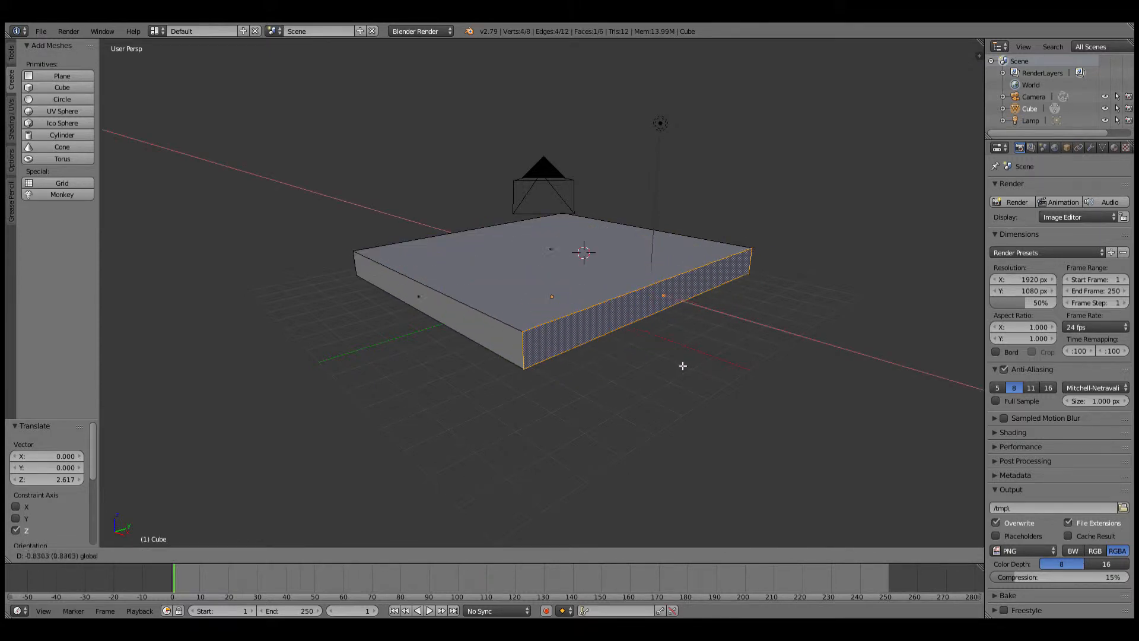
left_click(545, 347)
- Move the selected side face about another -1.041 units along the X axis to narrow the slab
middle_click_drag(544, 348, 572, 423)
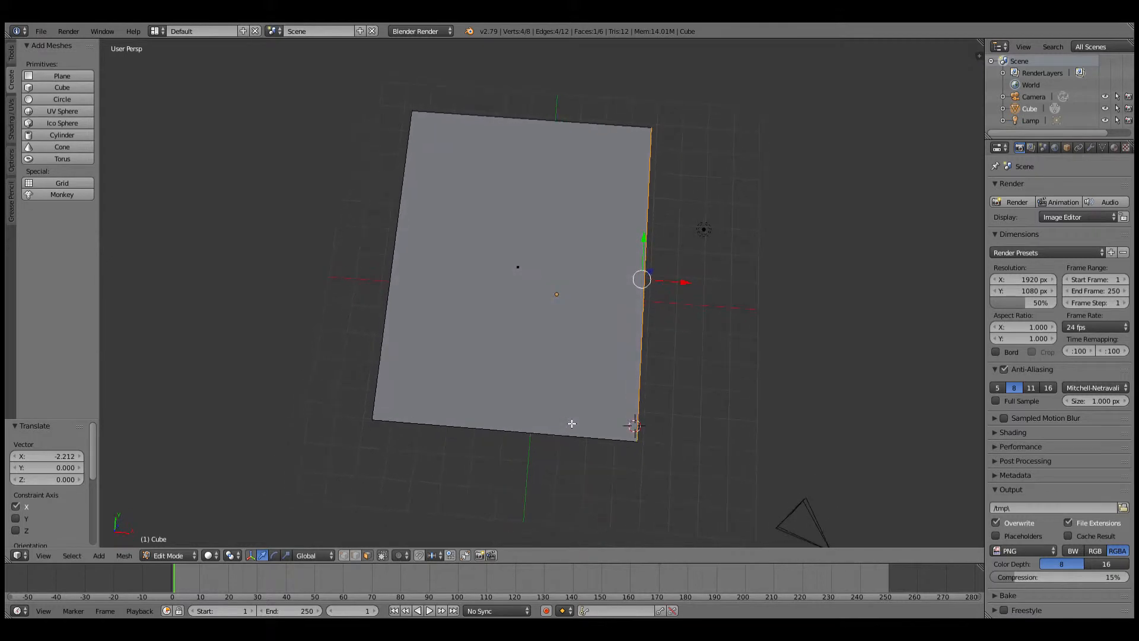
key("g")
key("x")
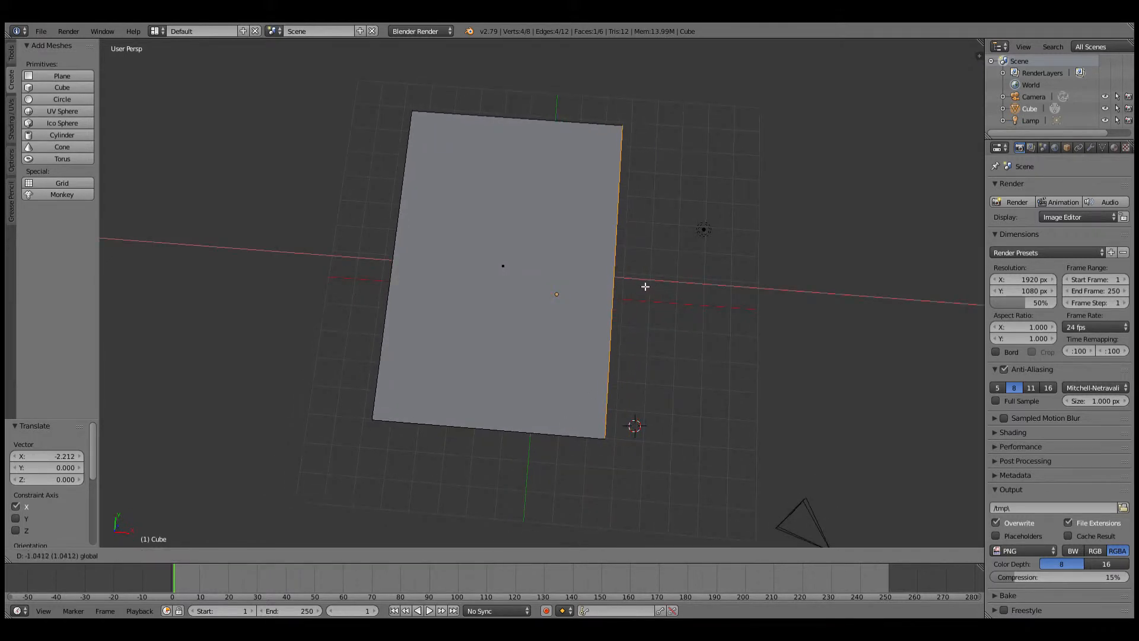
left_click(643, 285)
middle_click_drag(702, 382, 646, 326)
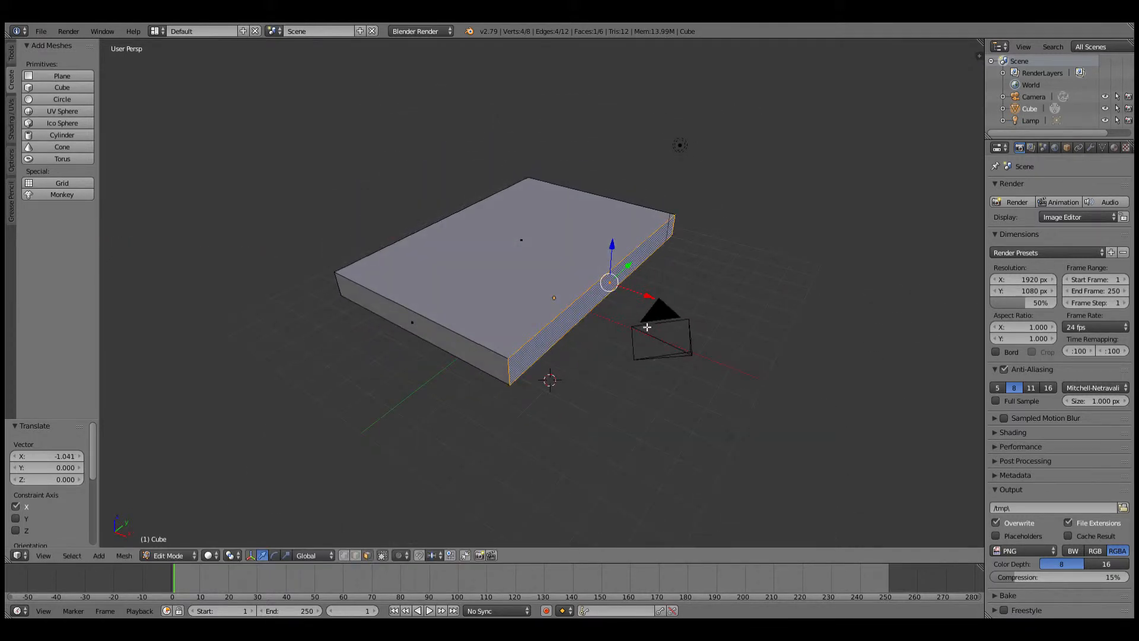
- Try a horizontal Loop Cut and Slide around the slab near its upper edge and undo it
middle_click_drag(631, 389, 584, 372)
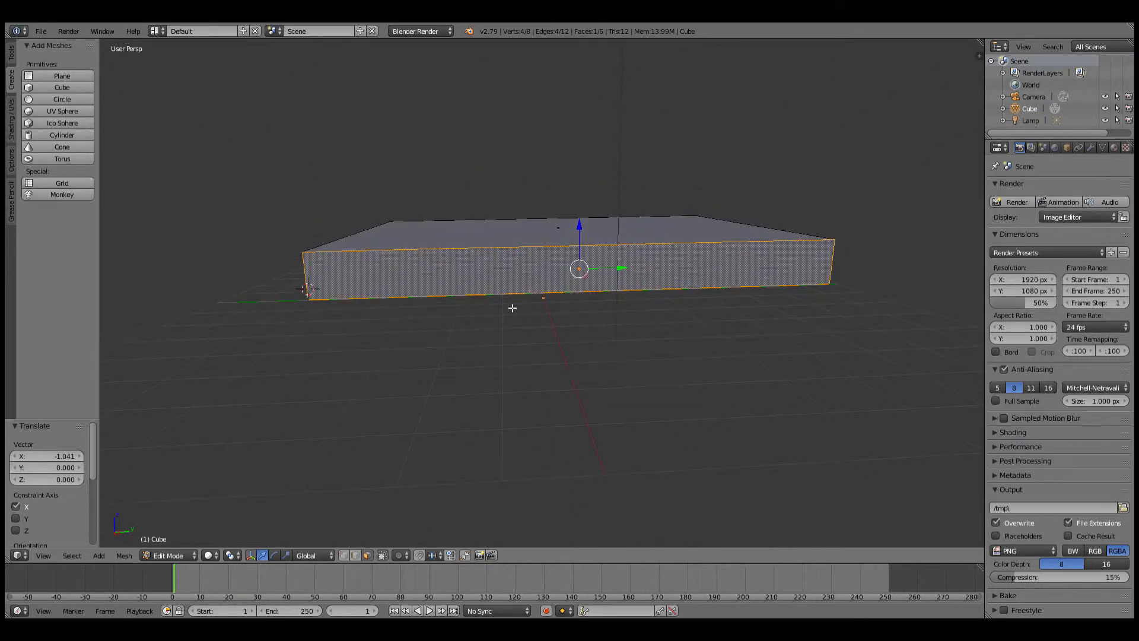
middle_click_drag(504, 301, 610, 270)
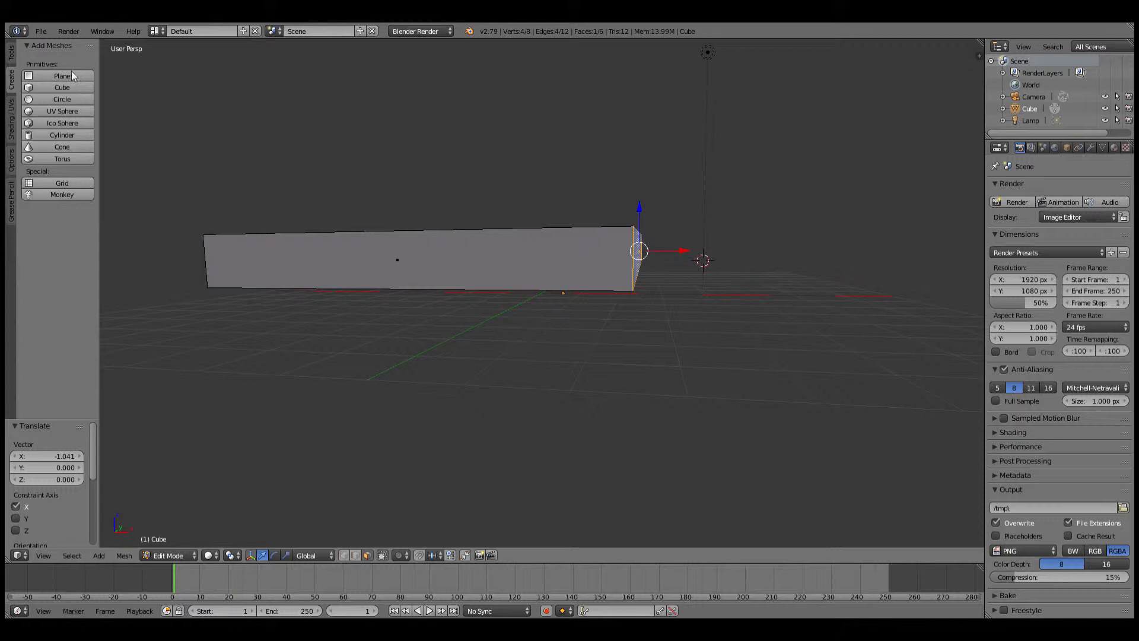
left_click(10, 53)
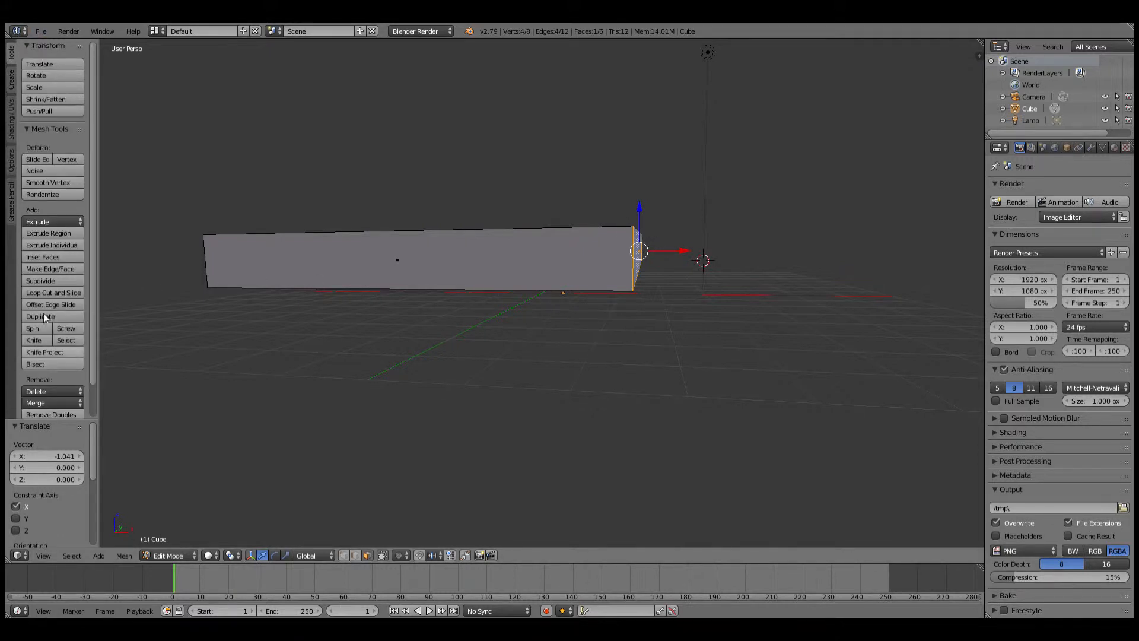
scroll(49, 232, "down", 2)
scroll(68, 261, "up", 2)
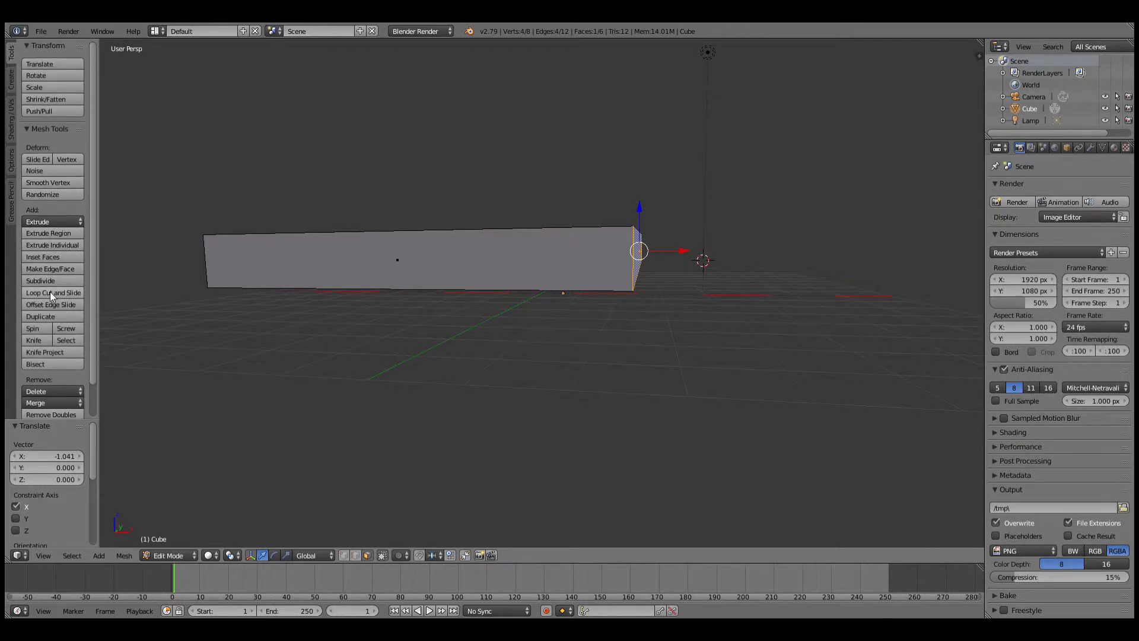
left_click(50, 292)
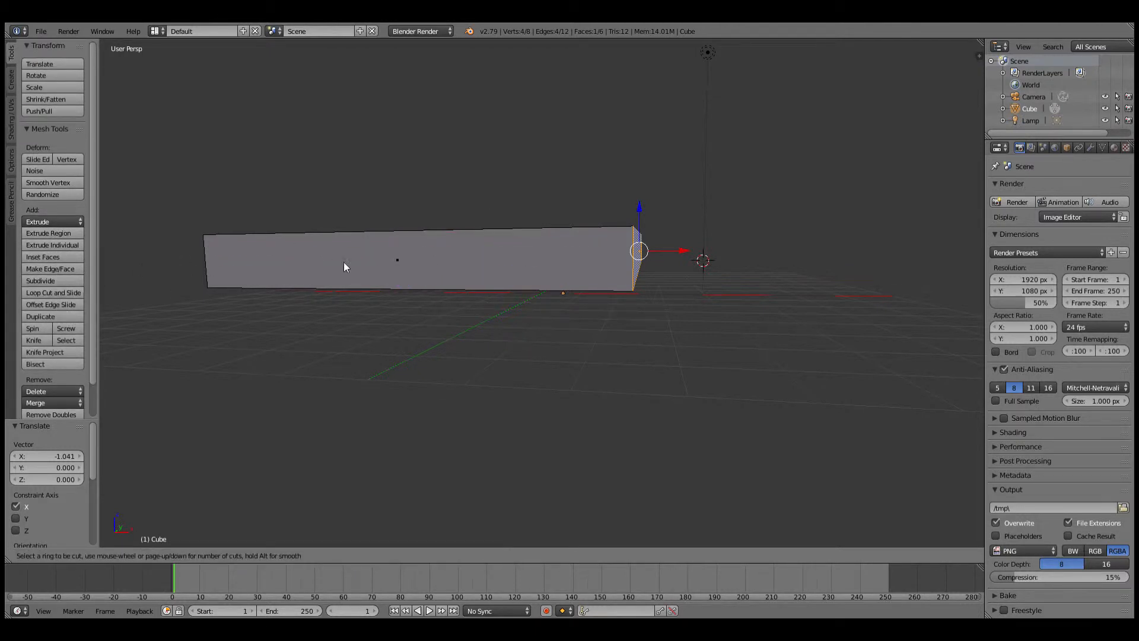
left_click(624, 263)
left_click(623, 239)
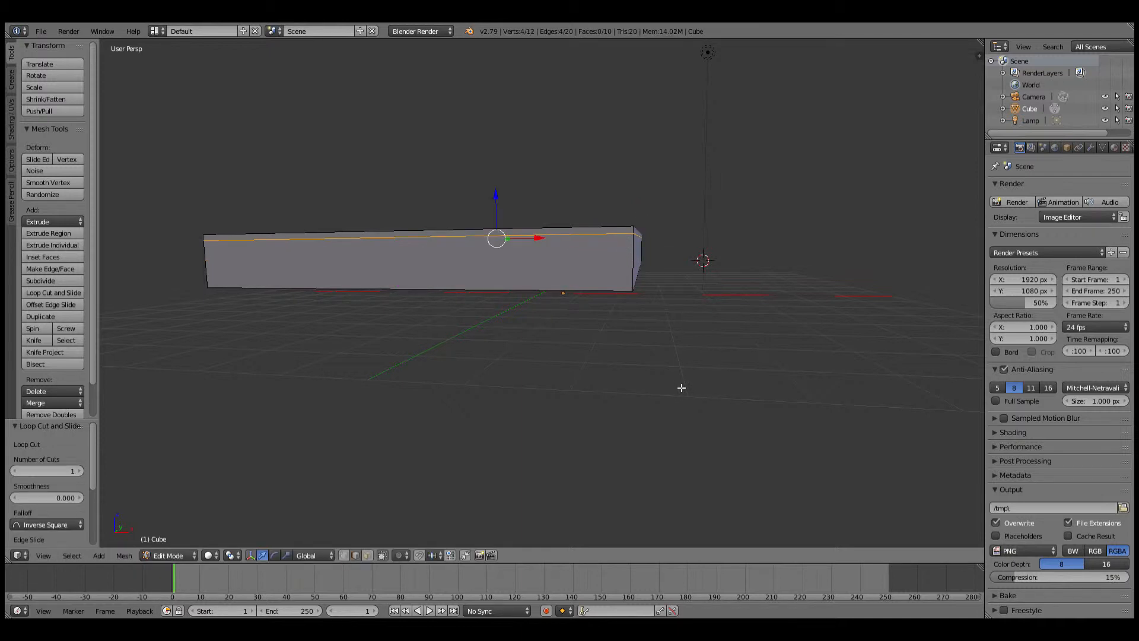
key("ctrl+z")
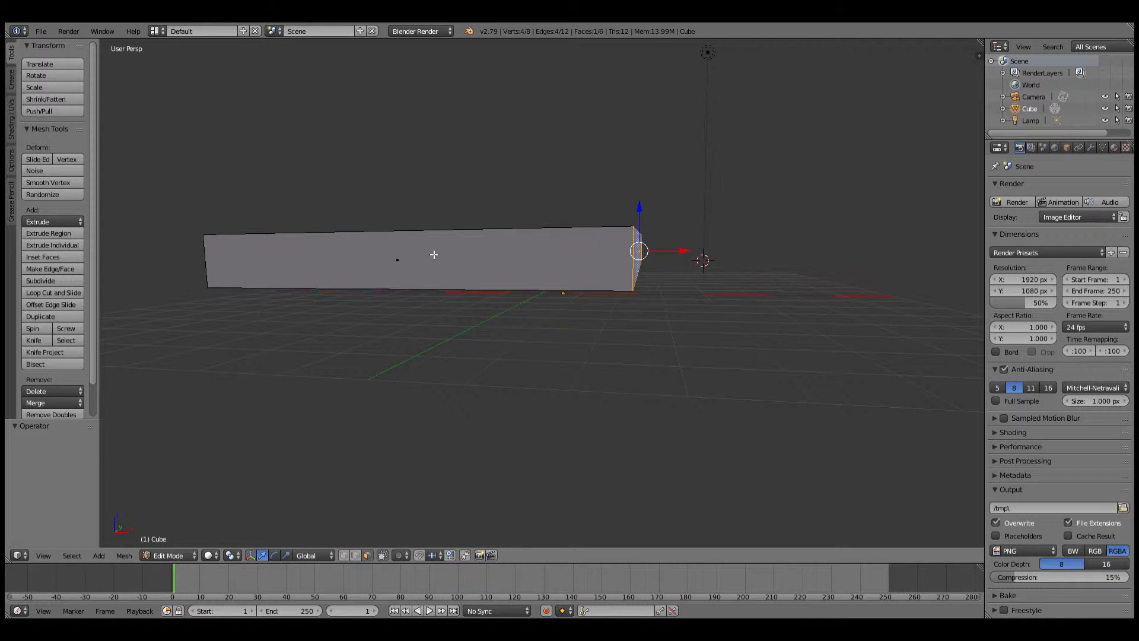
- Add a single horizontal loop cut around the slab and slide it to about -0.864, just below the top edge
key("ctrl+r")
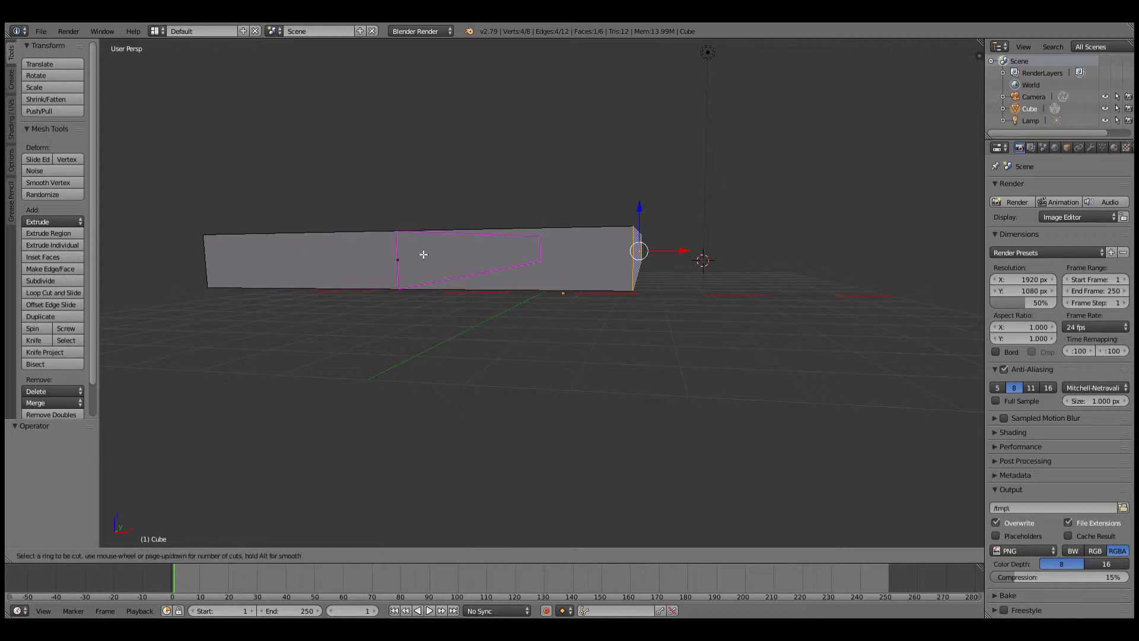
left_click(645, 262)
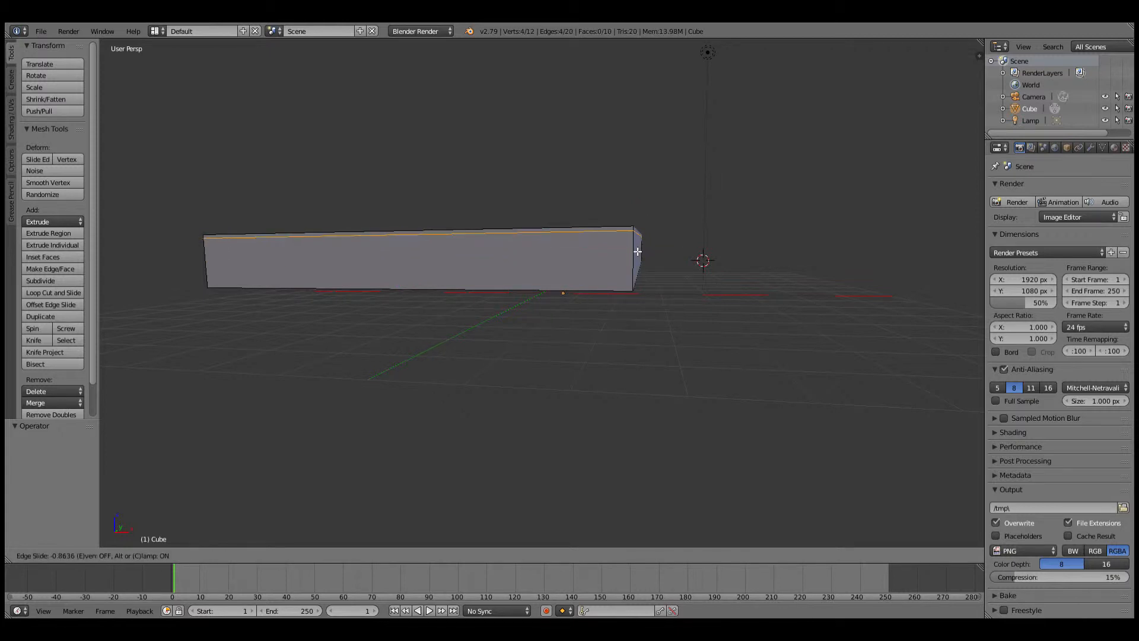
left_click(637, 252)
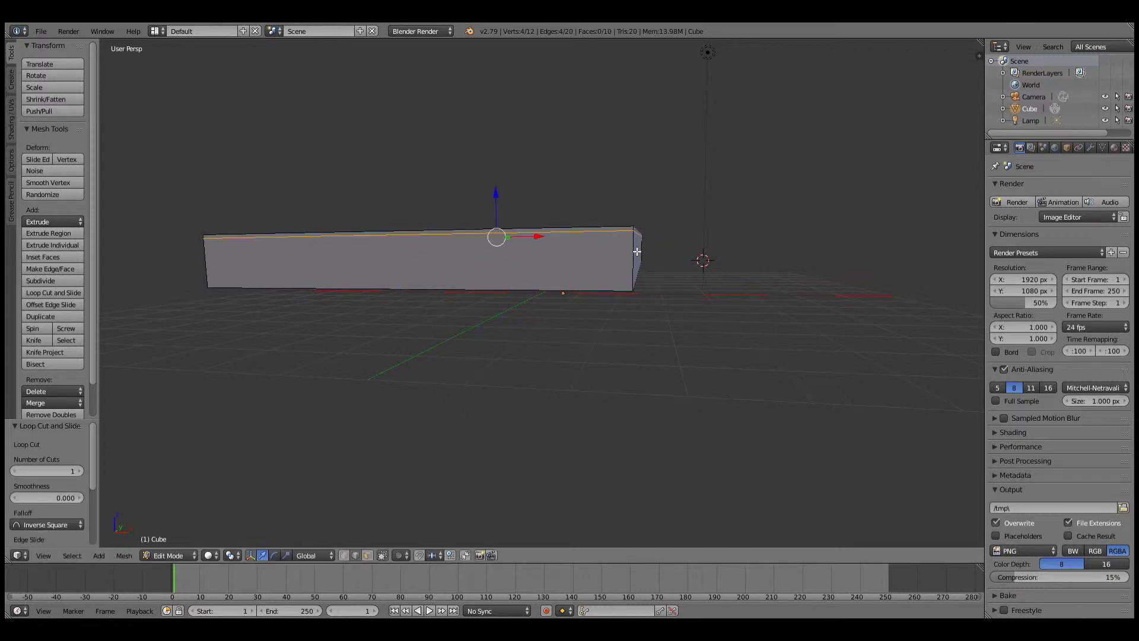
- Fine-tune the upper edge loop's height along the Z axis with moves of about -0.035 and 0.012 units
middle_click_drag(638, 252, 435, 266)
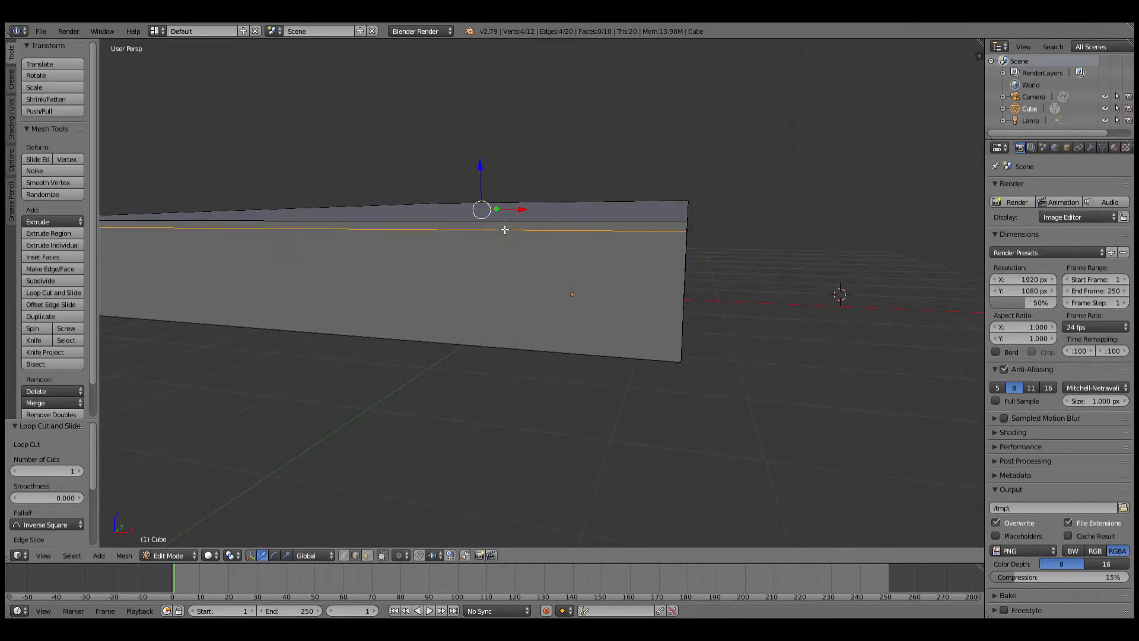
left_click_drag(480, 167, 484, 170)
middle_click_drag(626, 196, 544, 202)
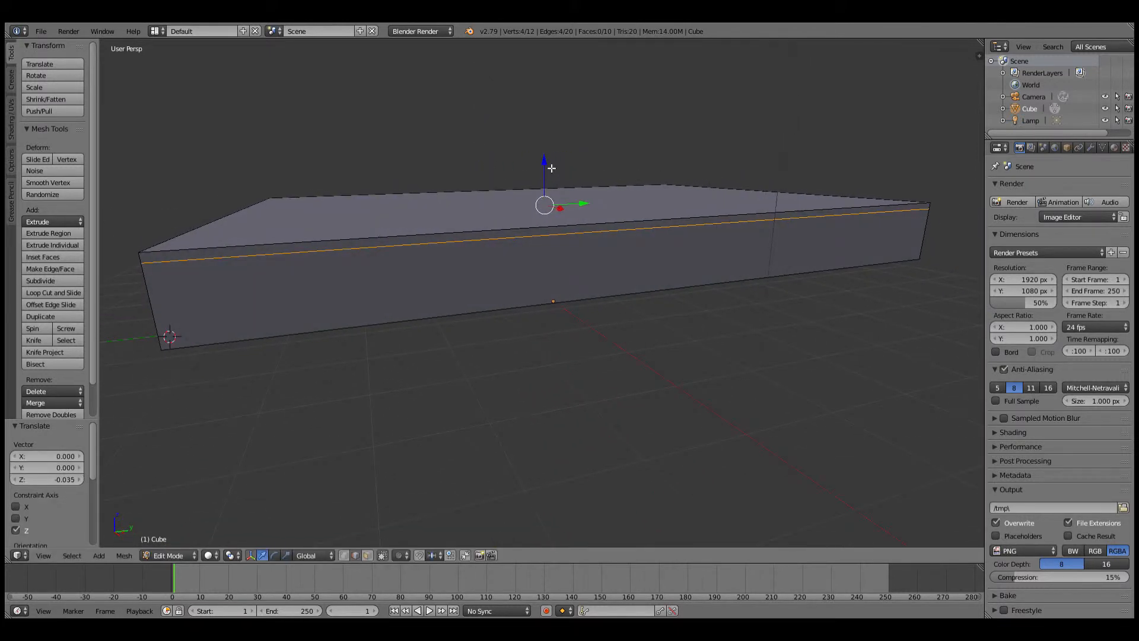
left_click_drag(552, 168, 550, 170)
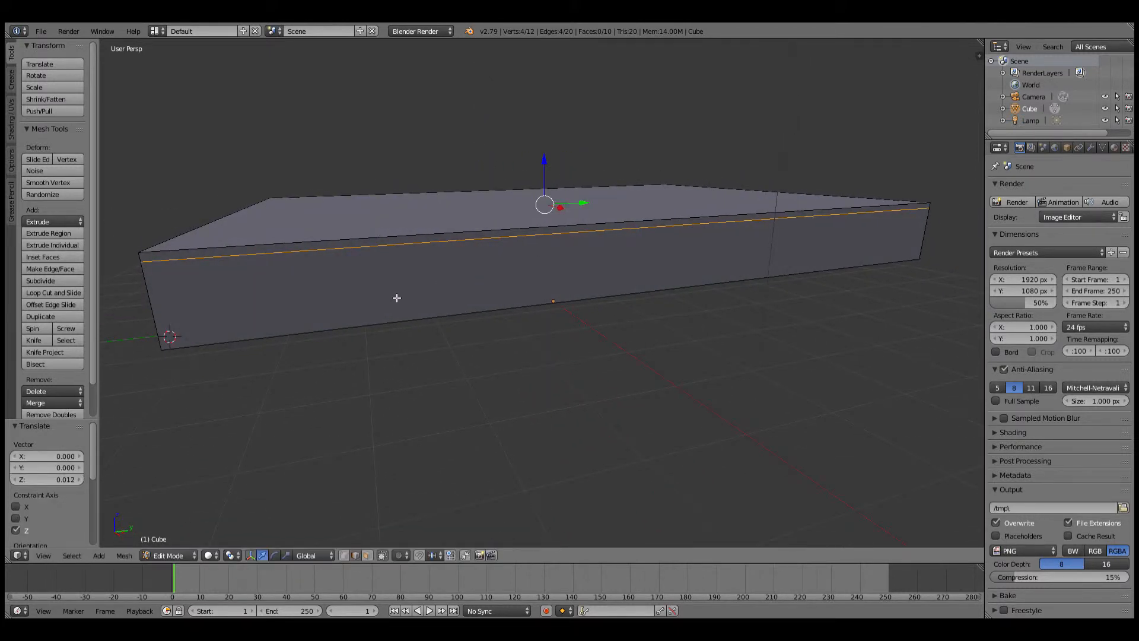
- Add a second horizontal loop cut around the slab and slide it to about 0.796, just above the bottom edge
middle_click_drag(394, 300, 442, 296)
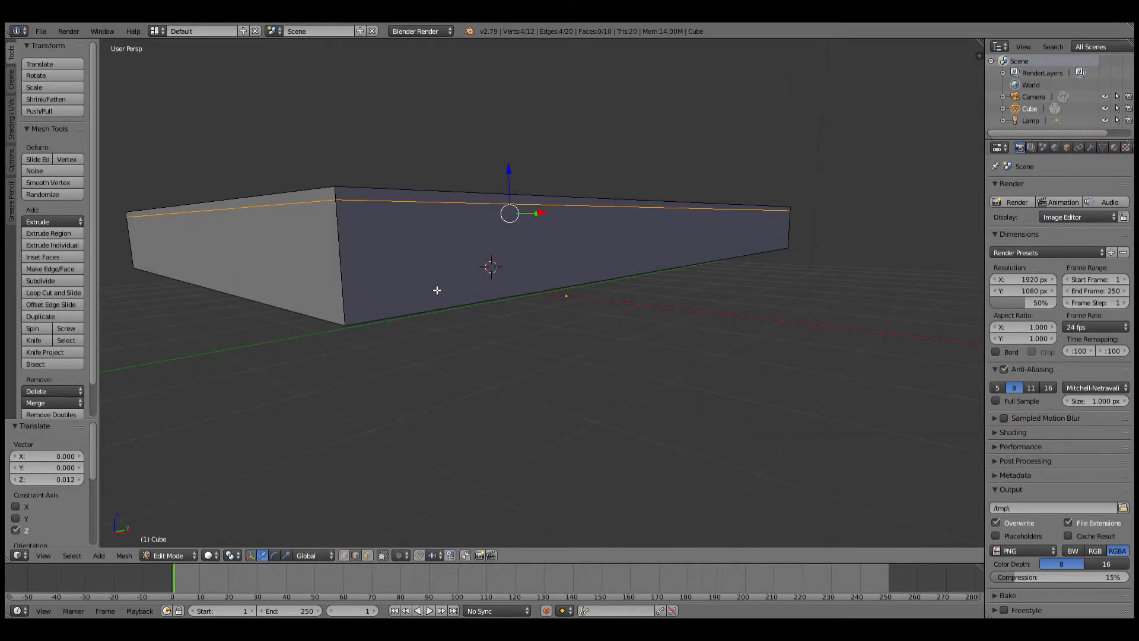
key("ctrl+r")
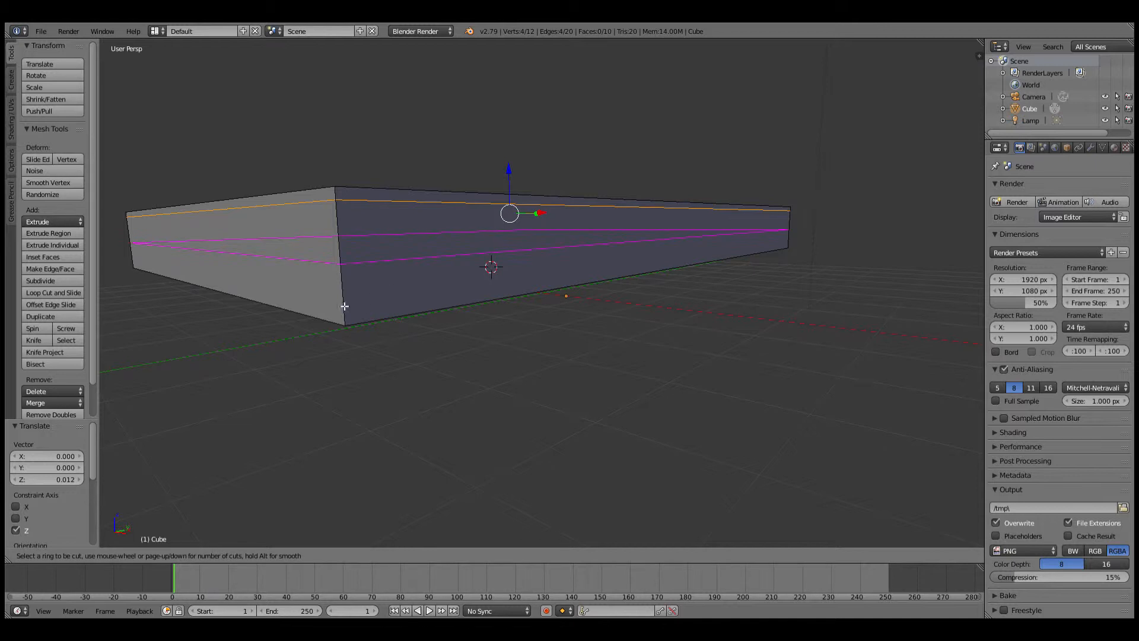
left_click(343, 308)
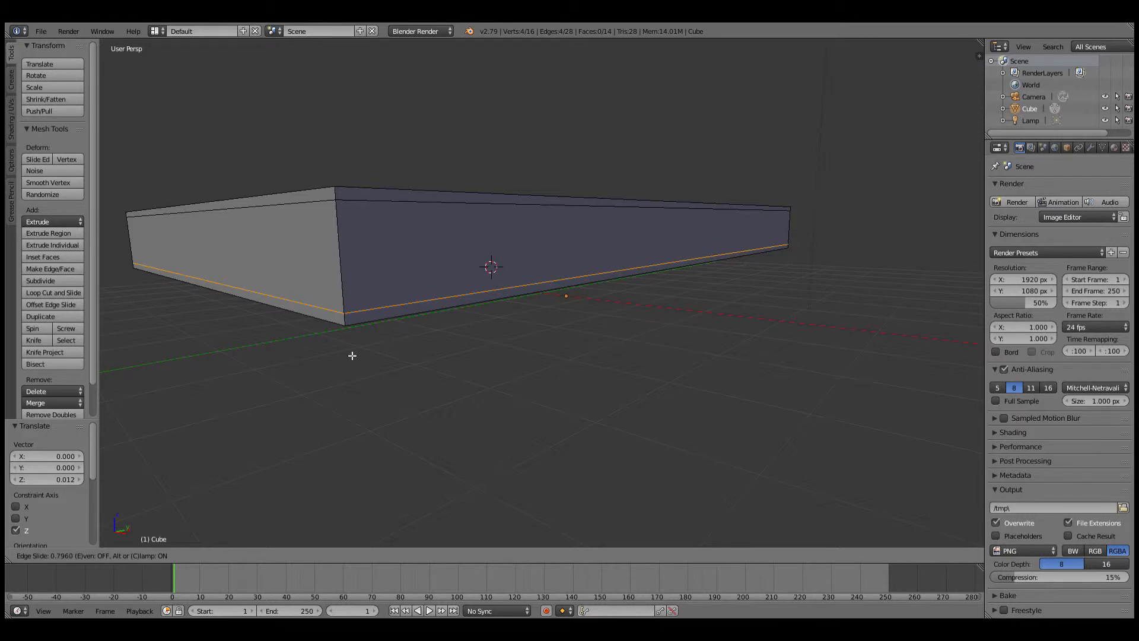
left_click(353, 355)
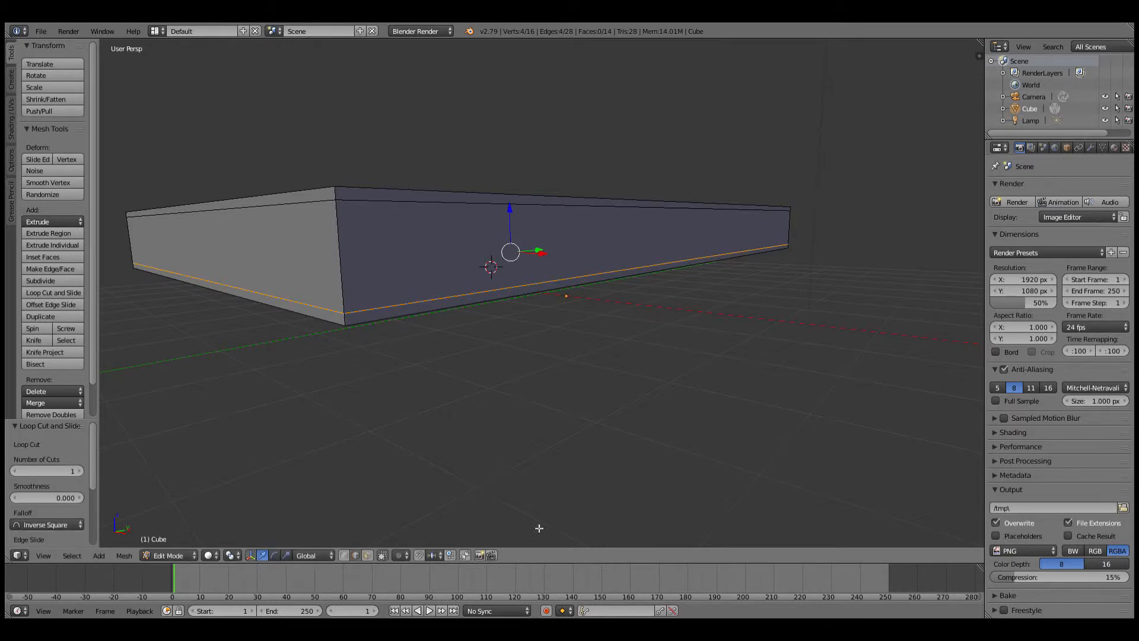
- Select the middle face of the positive X side and push it inward along X by about -0.096 and another -0.047 units
key("a")
right_click(425, 235)
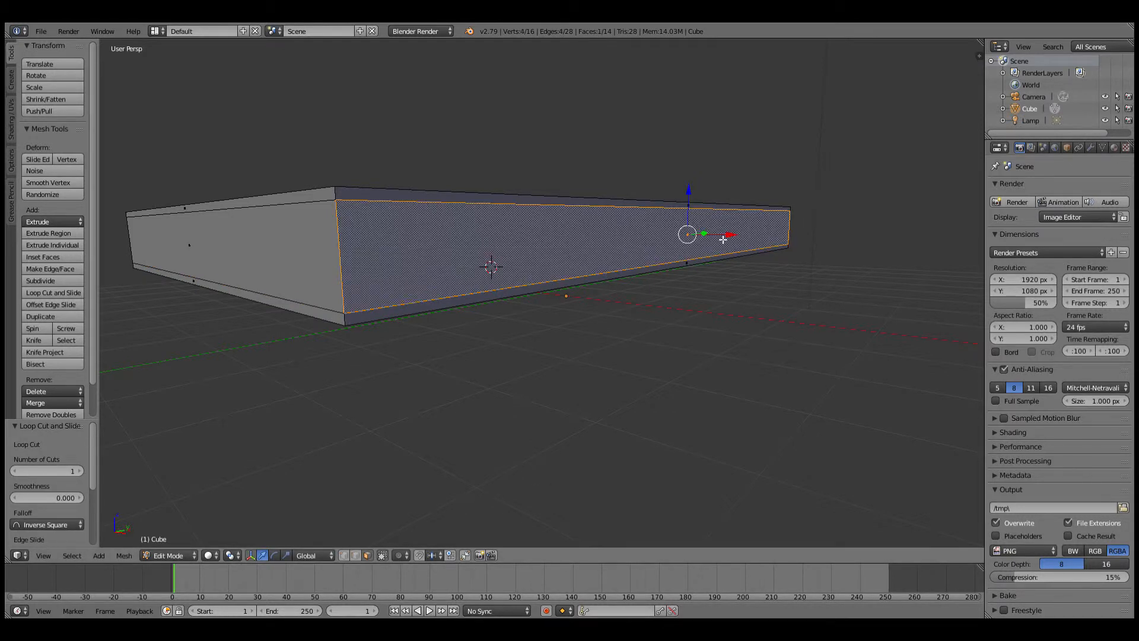
left_click_drag(729, 239, 722, 242)
mouse_move(256, 294)
middle_mouse_down()
mouse_move(292, 293)
mouse_move(285, 302)
mouse_move(267, 294)
middle_mouse_up()
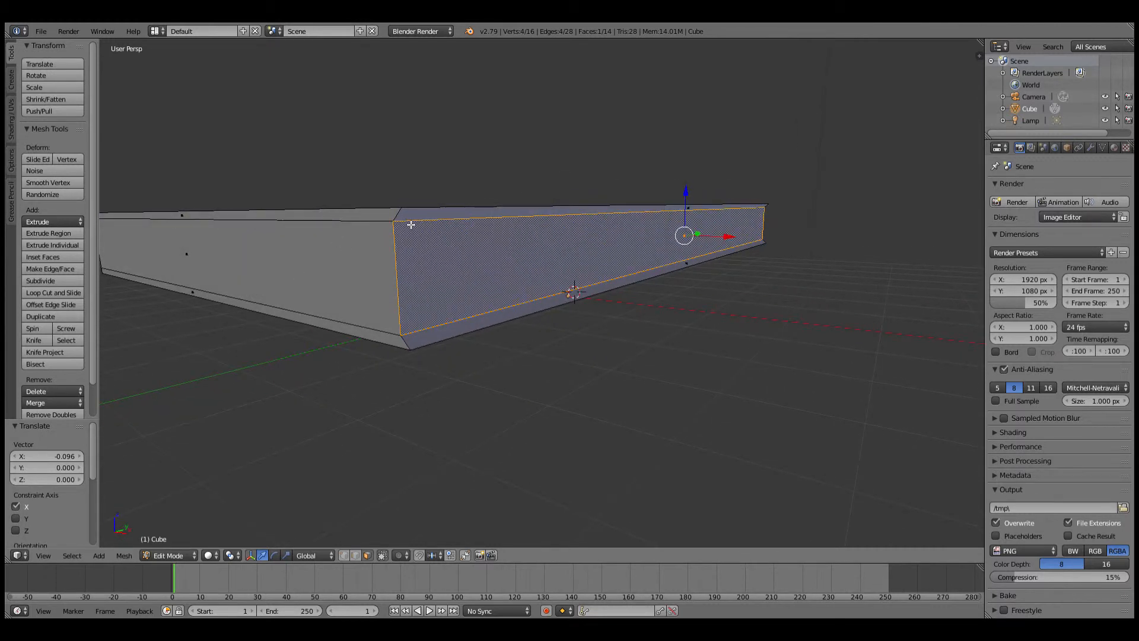
mouse_move(415, 216)
middle_mouse_down()
mouse_move(473, 213)
mouse_move(427, 205)
middle_mouse_up()
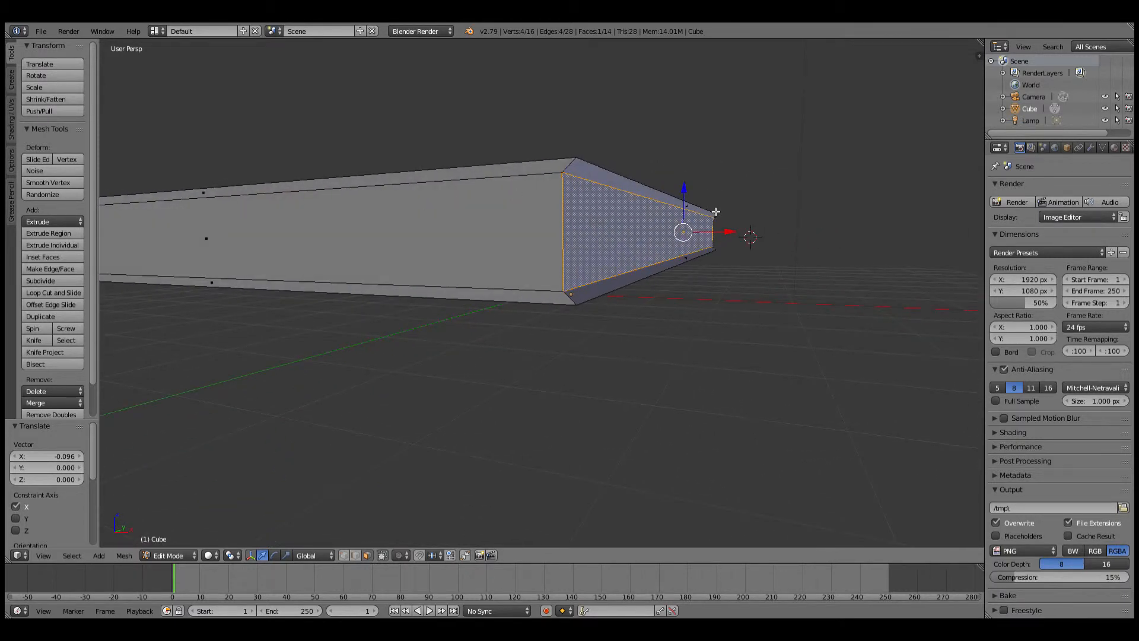
left_click_drag(715, 233, 712, 242)
- Try to move the upper edge of the recessed side face about 0.083 units along the X axis
mouse_move(553, 265)
middle_mouse_down()
mouse_move(575, 264)
mouse_move(538, 280)
middle_mouse_up()
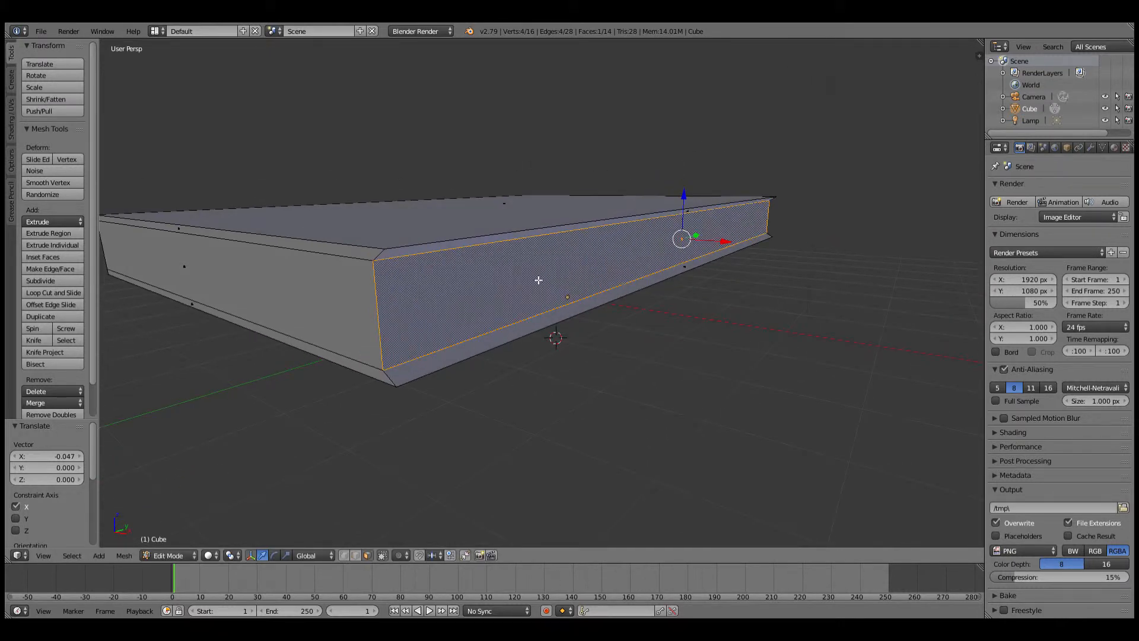
right_click(489, 248)
key("g")
key("x")
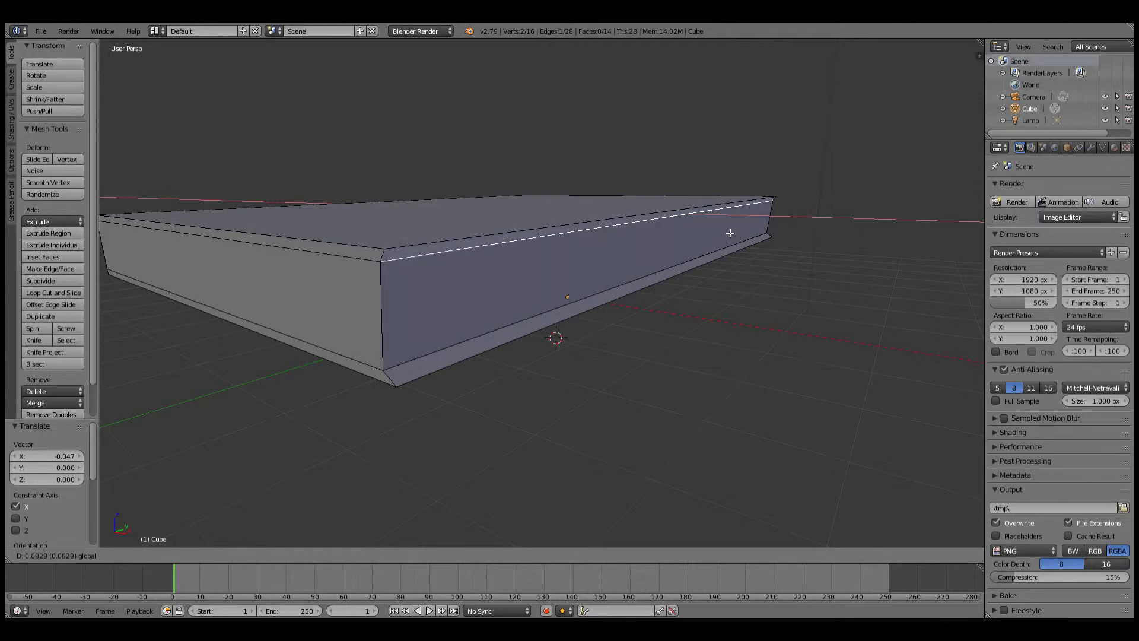
left_click(729, 233)
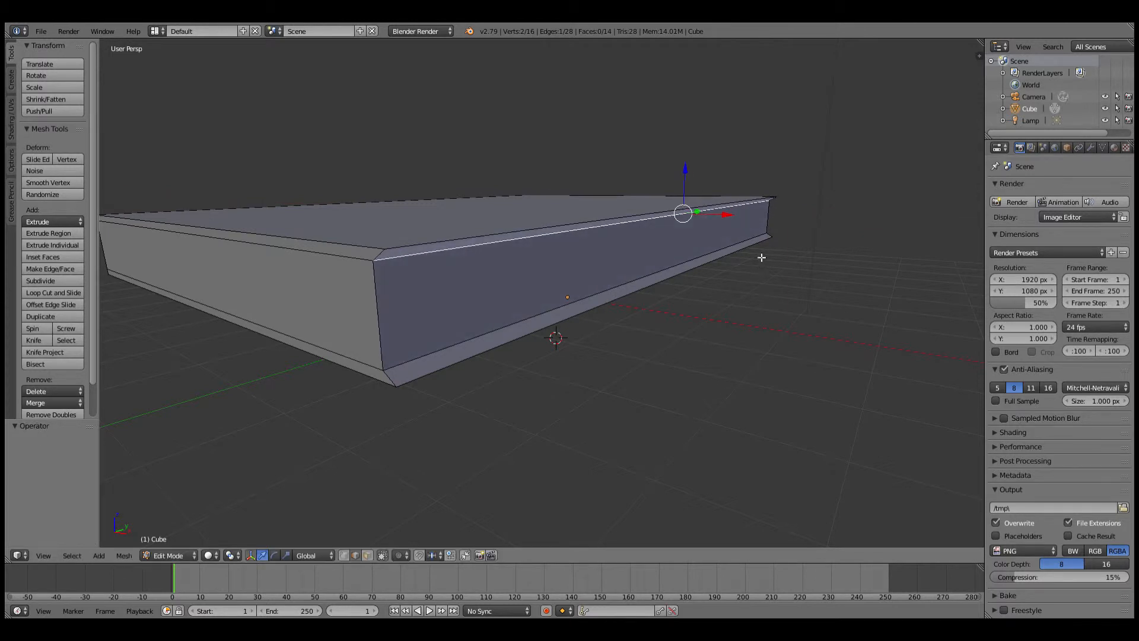
- Try extruding the recessed face's upper edge outward by about 1.183 in X, 0.401 in Y and 0.125 in Z, and undo it
middle_click_drag(760, 254, 437, 273)
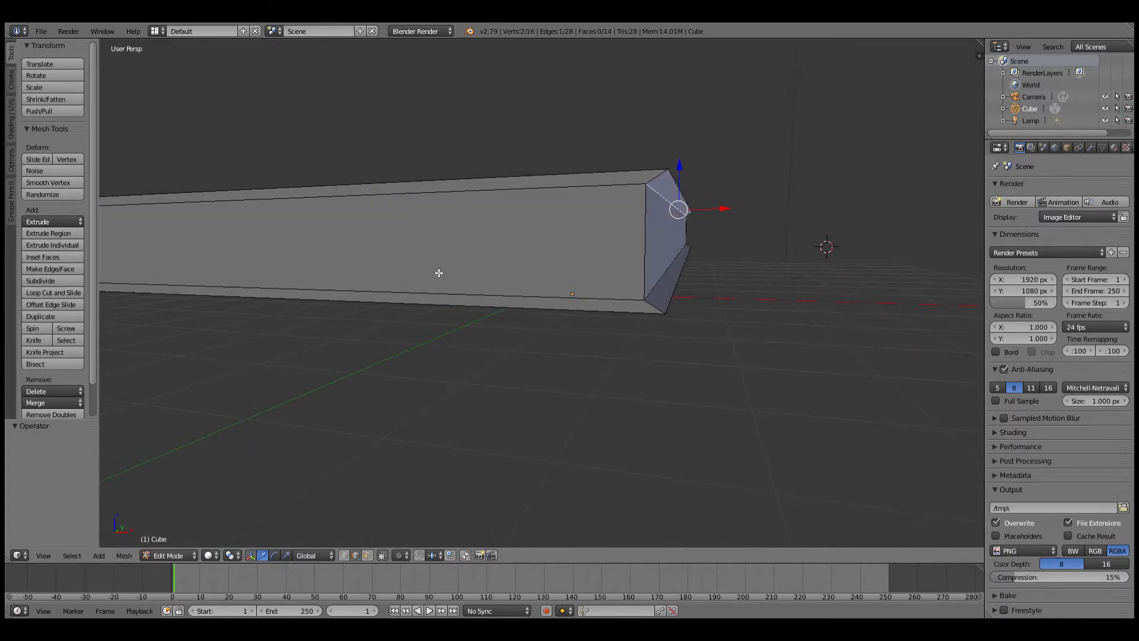
key("e")
left_click(511, 264)
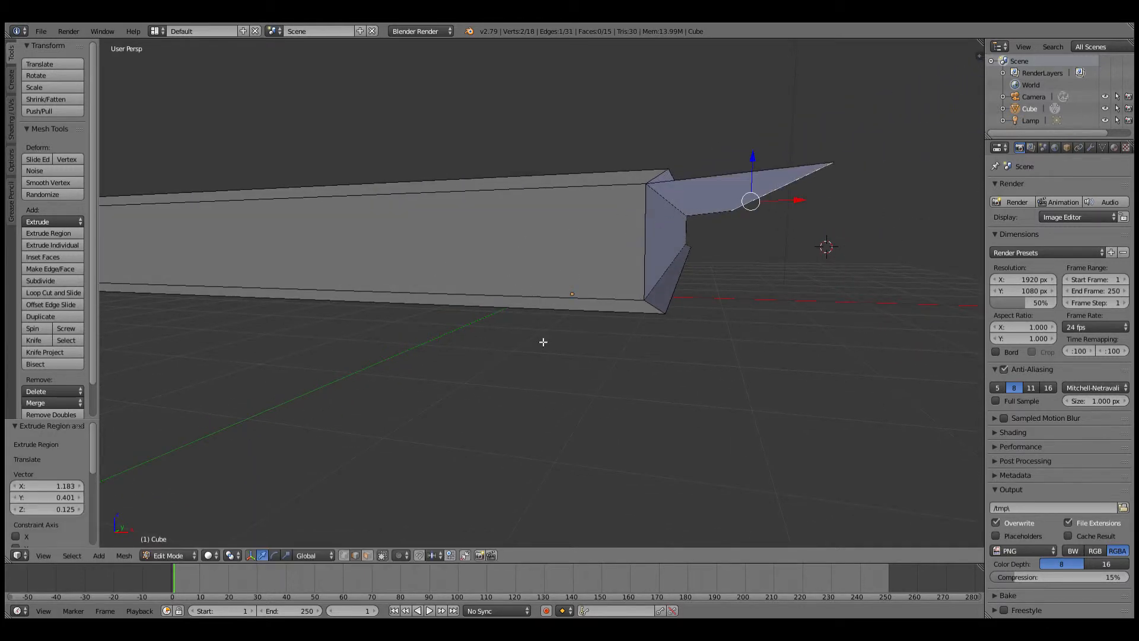
key("ctrl+z")
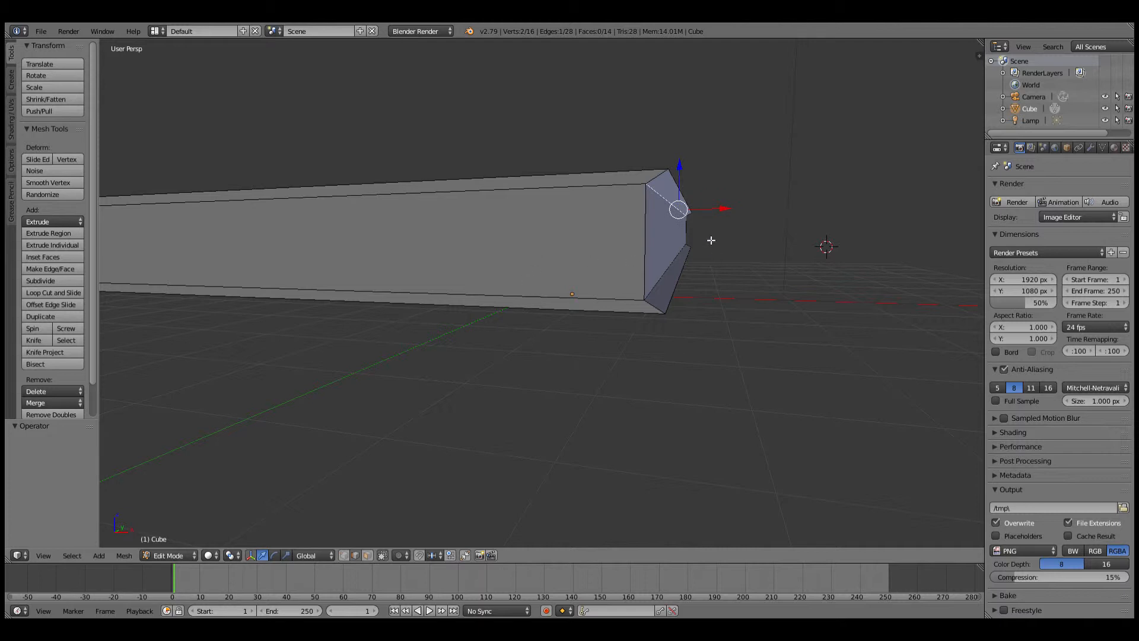
- Select individual edges at the slab's recessed end, including the vertical corner edge and the outer bottom edge
right_click(651, 238)
mouse_move(679, 193)
middle_mouse_down()
mouse_move(640, 206)
mouse_move(656, 219)
mouse_move(676, 213)
mouse_move(679, 196)
middle_mouse_up()
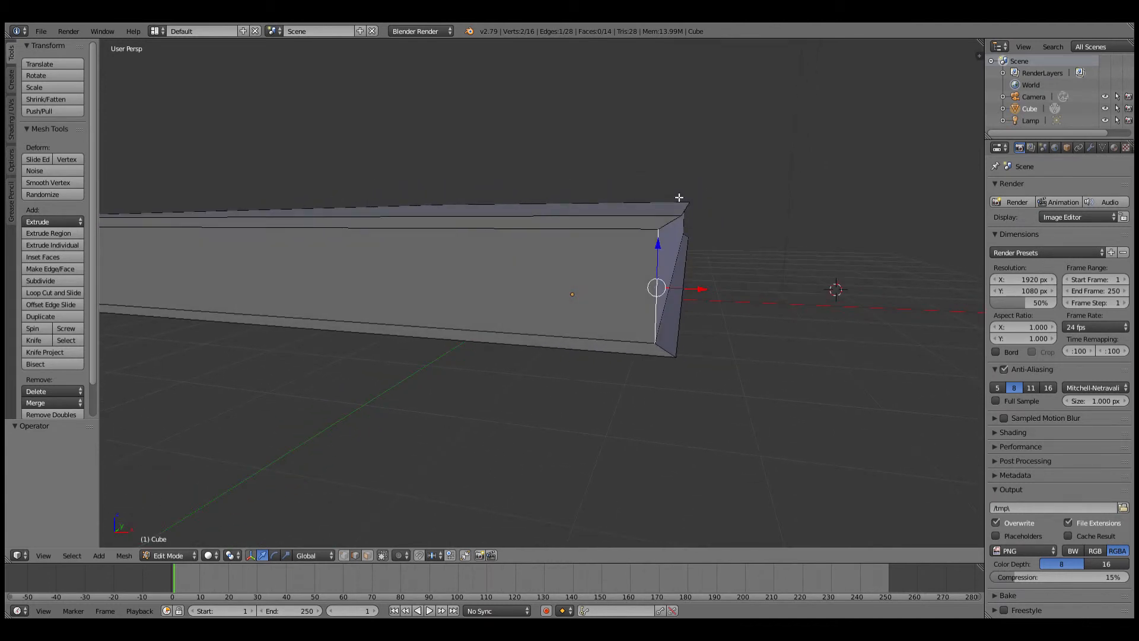
right_click(662, 335)
right_click(680, 339)
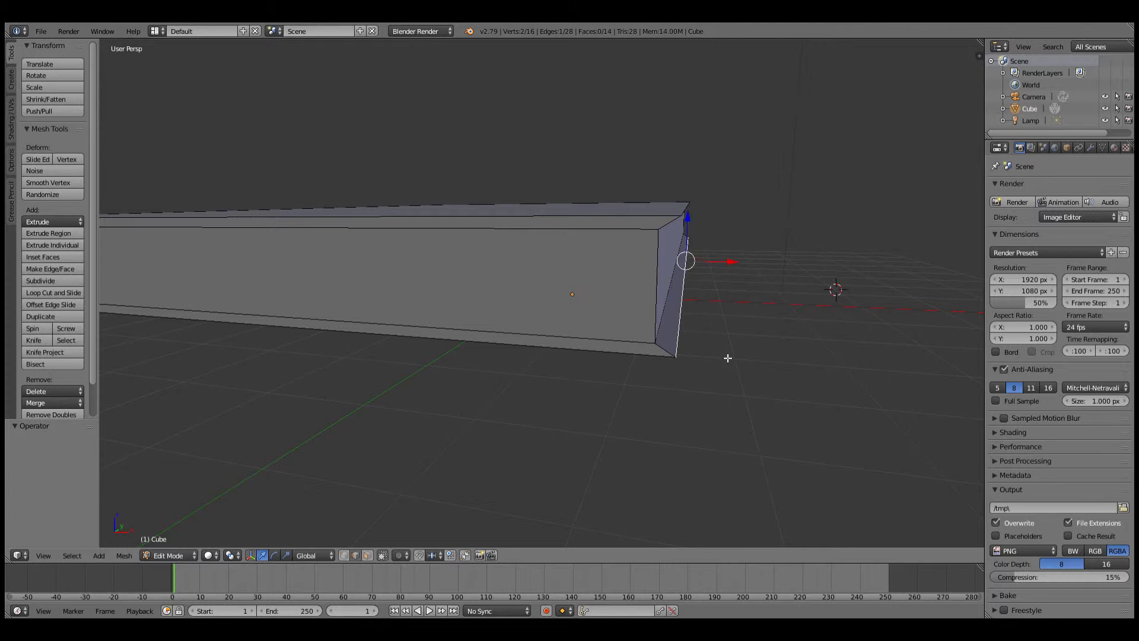
- Switch to face selection with see-through selection enabled, and preview the slab in wireframe before returning to solid shading
left_click(367, 556)
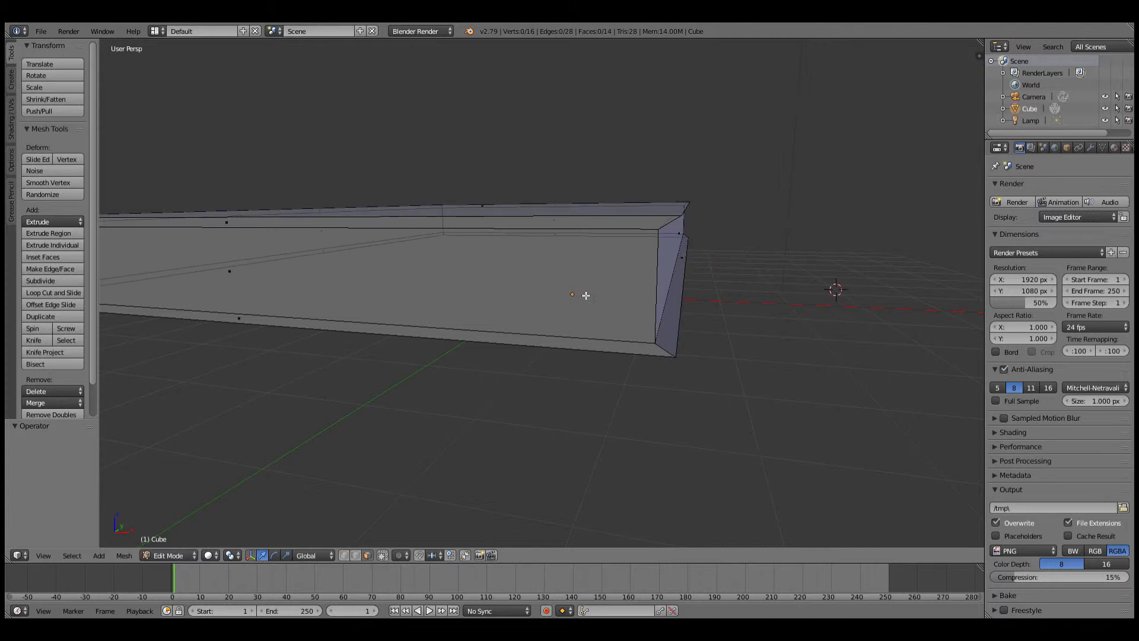
mouse_move(730, 261)
middle_mouse_down()
mouse_move(636, 274)
mouse_move(721, 264)
middle_mouse_up()
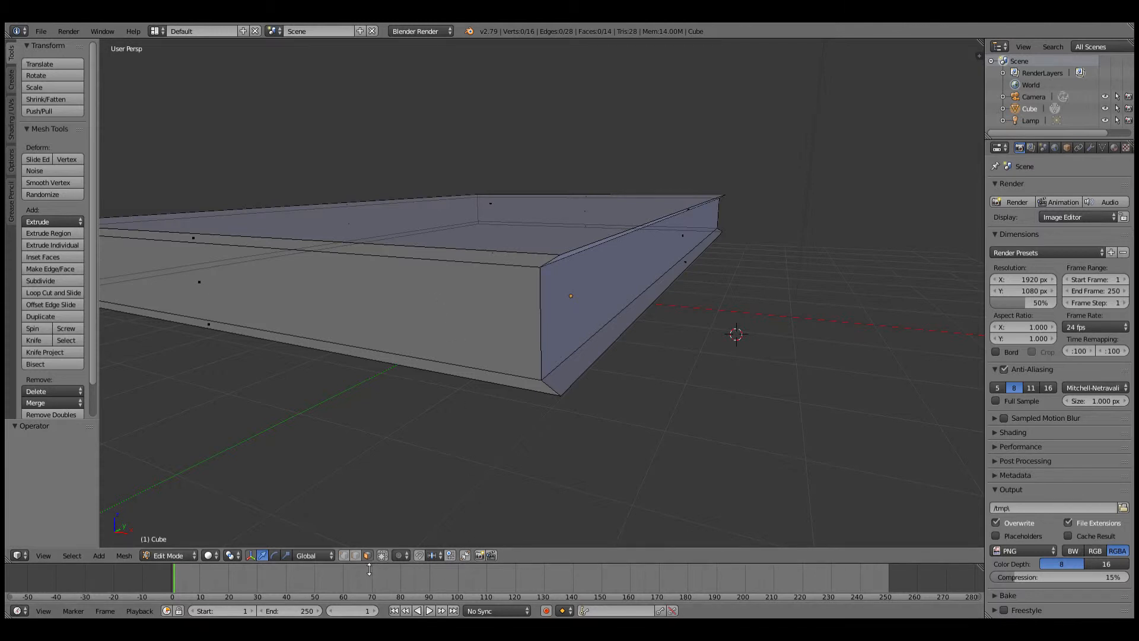
key("z")
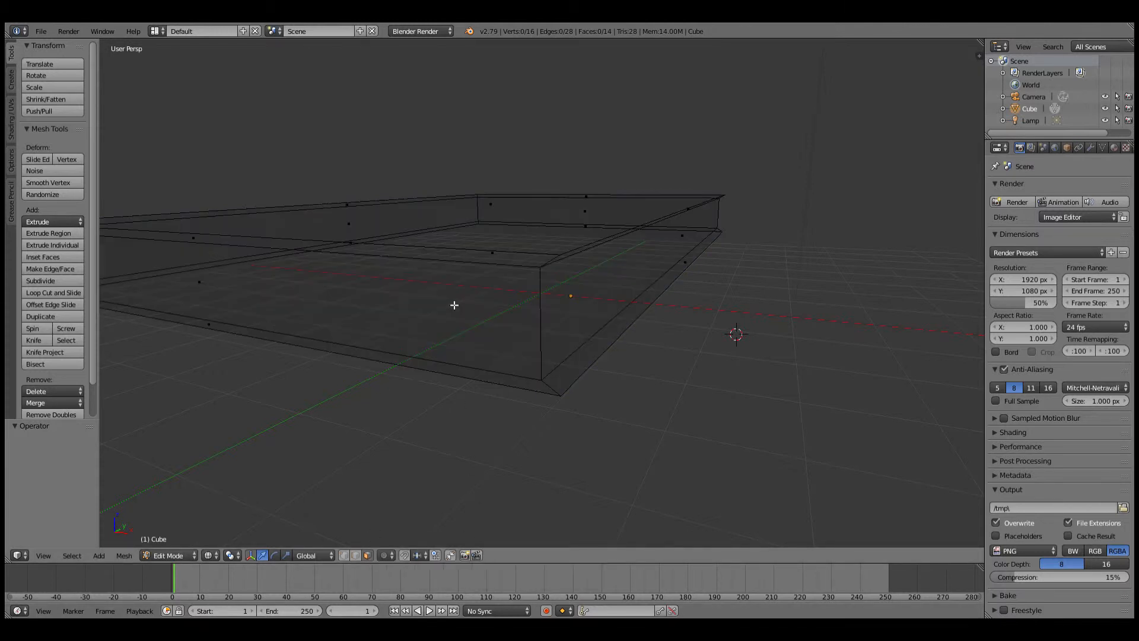
key("z")
middle_click_drag(422, 308, 434, 306)
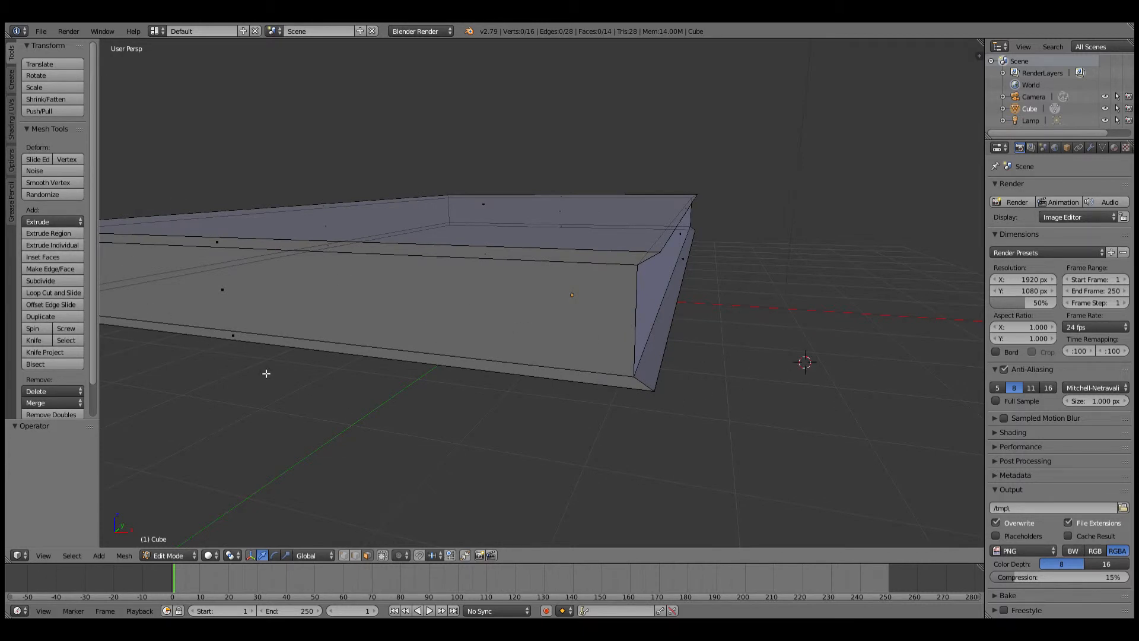
- Try moving the side face between the edge strips about 0.072 units inward along the Y axis, and undo the move
right_click(514, 302)
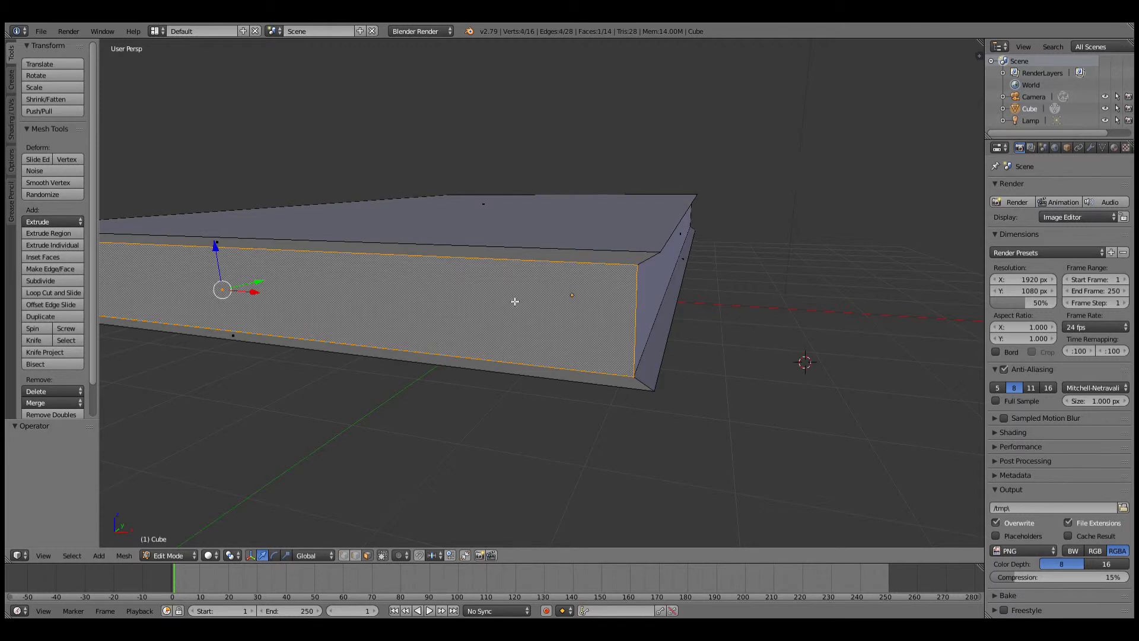
middle_click_drag(259, 285, 317, 279)
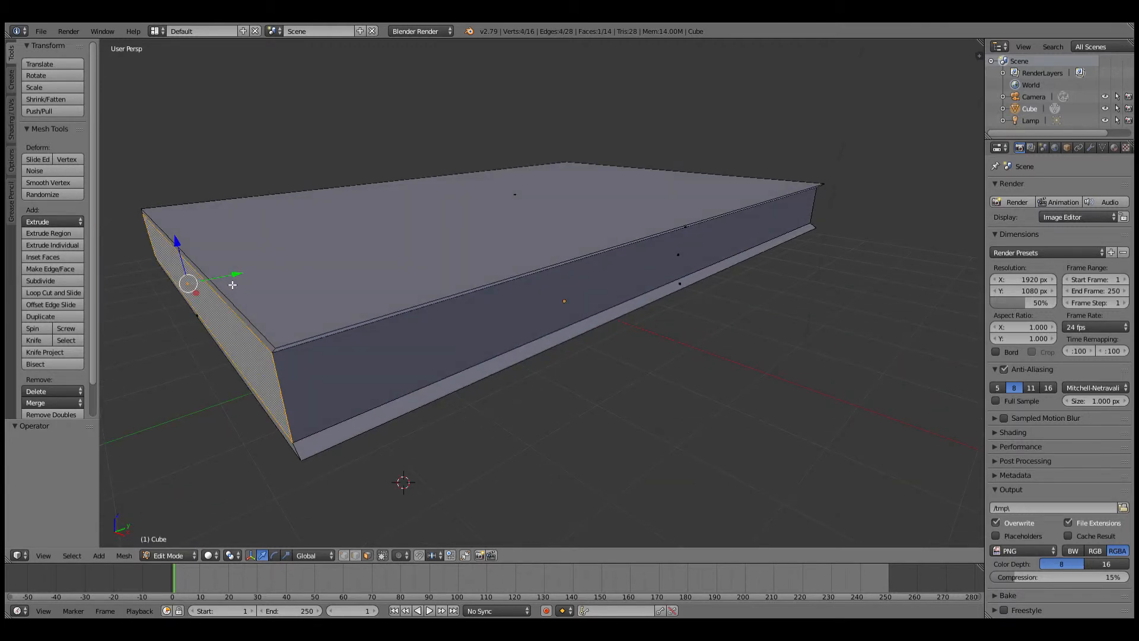
key("g")
key("y")
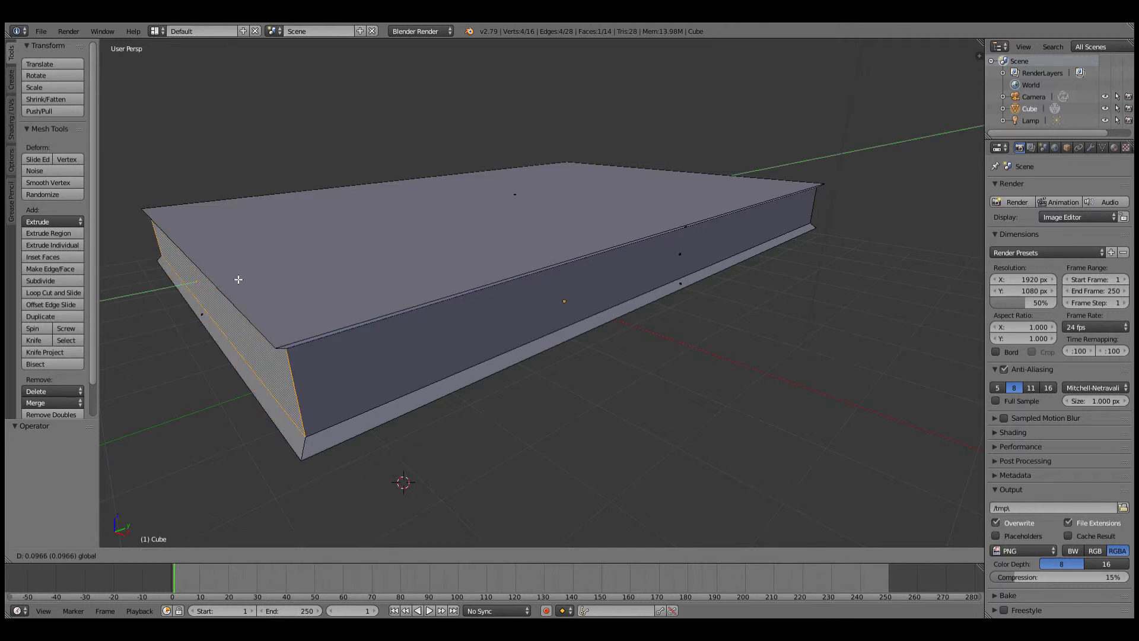
left_click(238, 279)
middle_click_drag(148, 315, 288, 299)
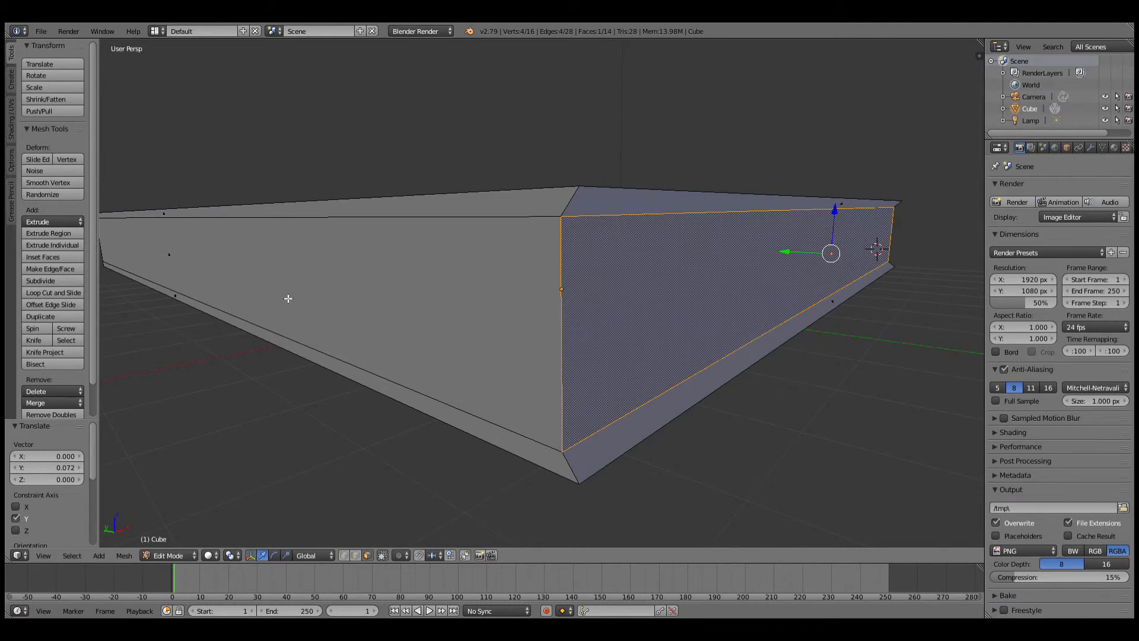
key("ctrl+z")
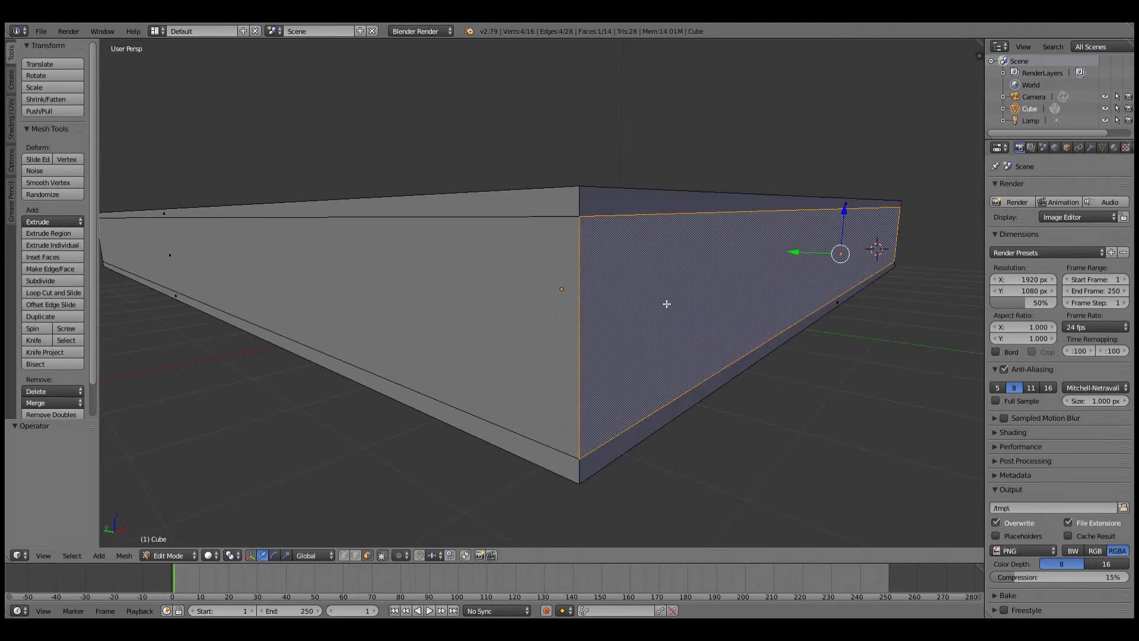
- Select the adjoining uncut side's middle face together with the narrow strips above and below it
right_click(547, 296)
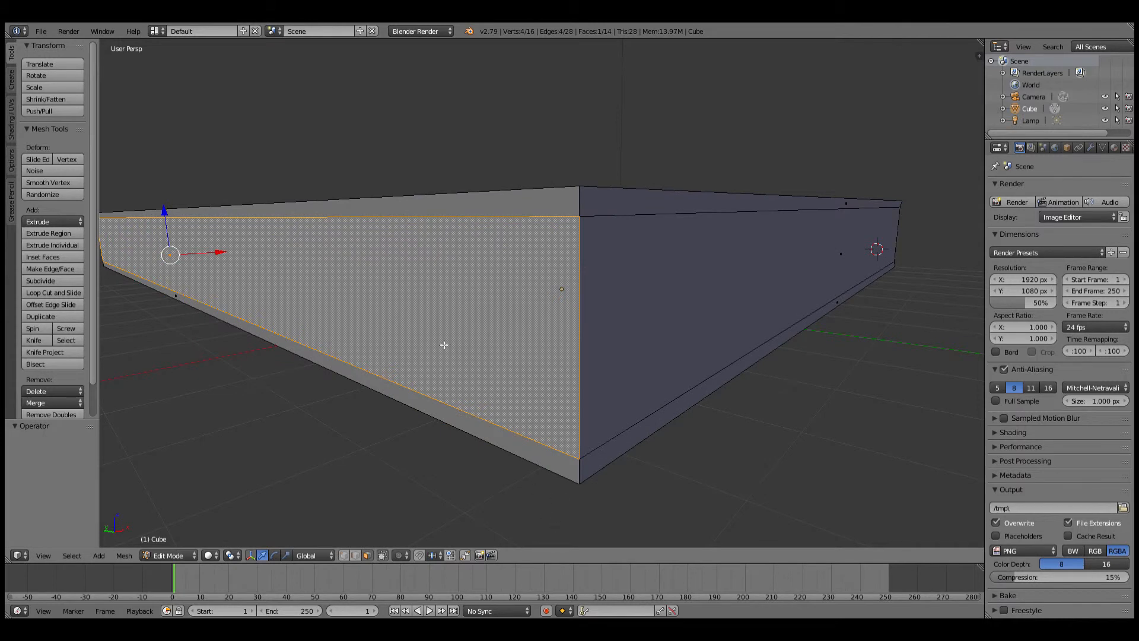
middle_click_drag(444, 345, 520, 363)
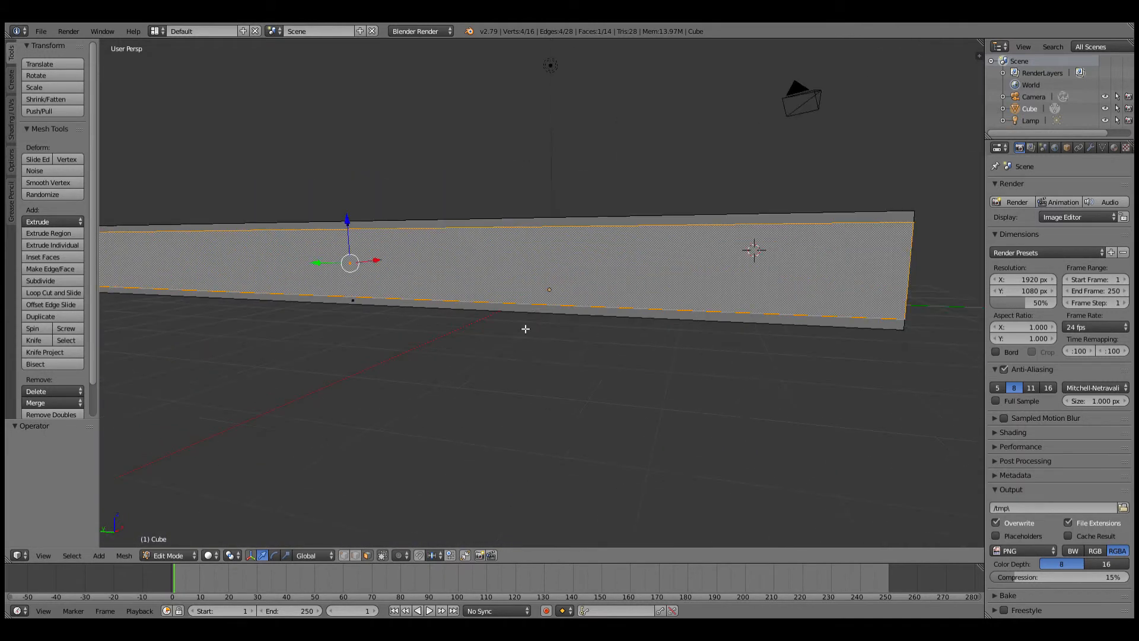
right_click(526, 306)
right_click(507, 224, "shift")
right_click(538, 275, "shift")
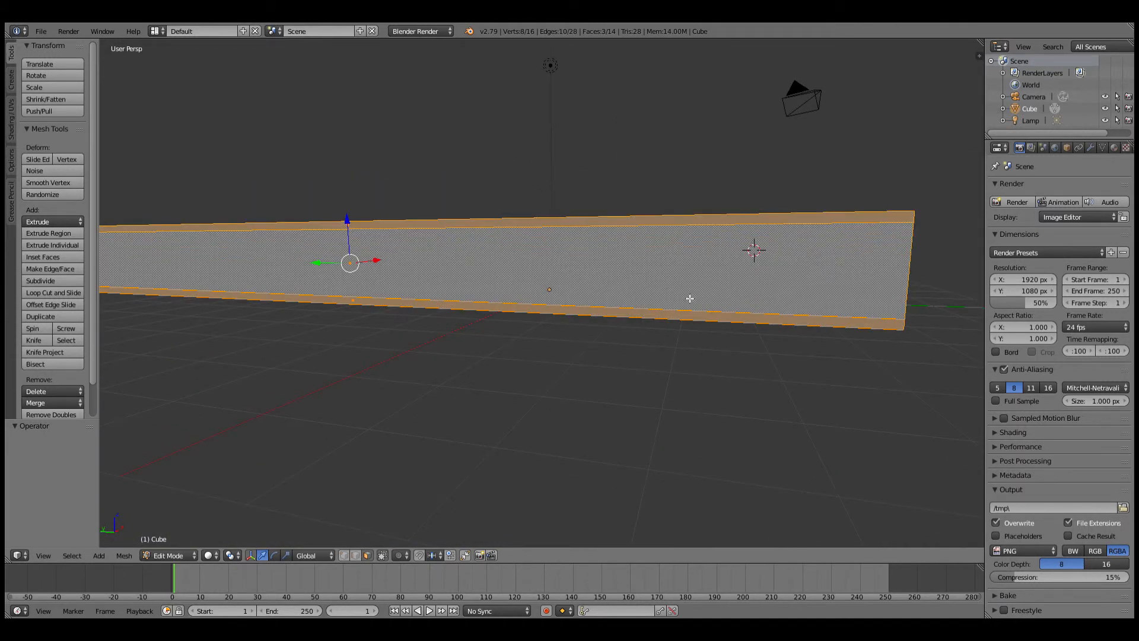
middle_click_drag(640, 304, 601, 302)
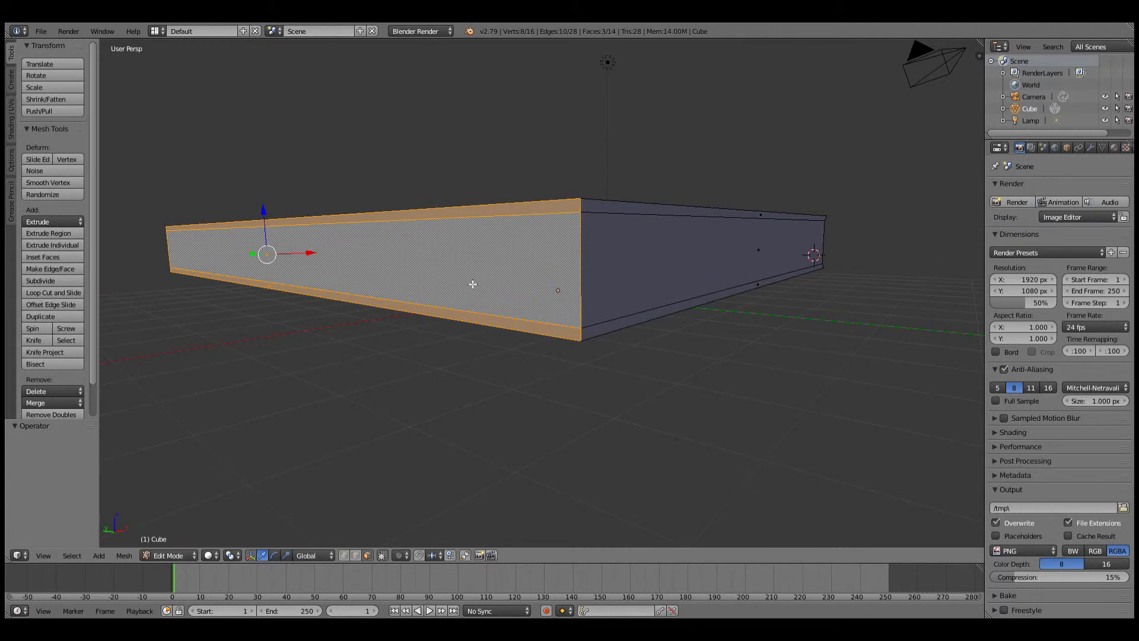
middle_click_drag(472, 284, 523, 291)
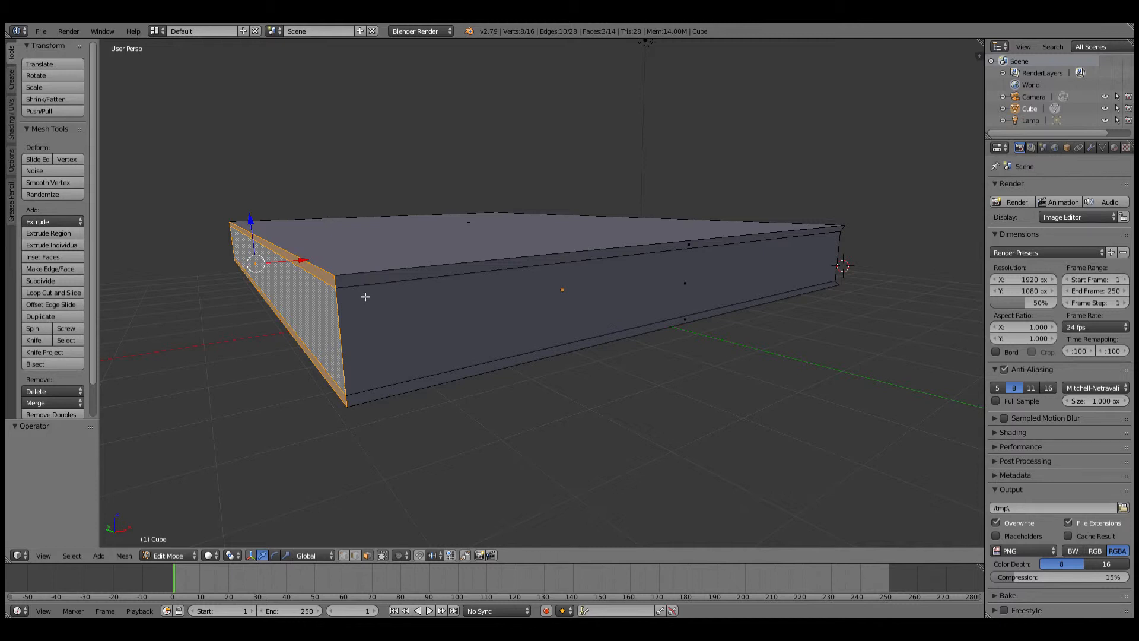
- Add one vertical loop cut around the slab and slide it close to the end without a recess
key("ctrl+r")
left_click(338, 286)
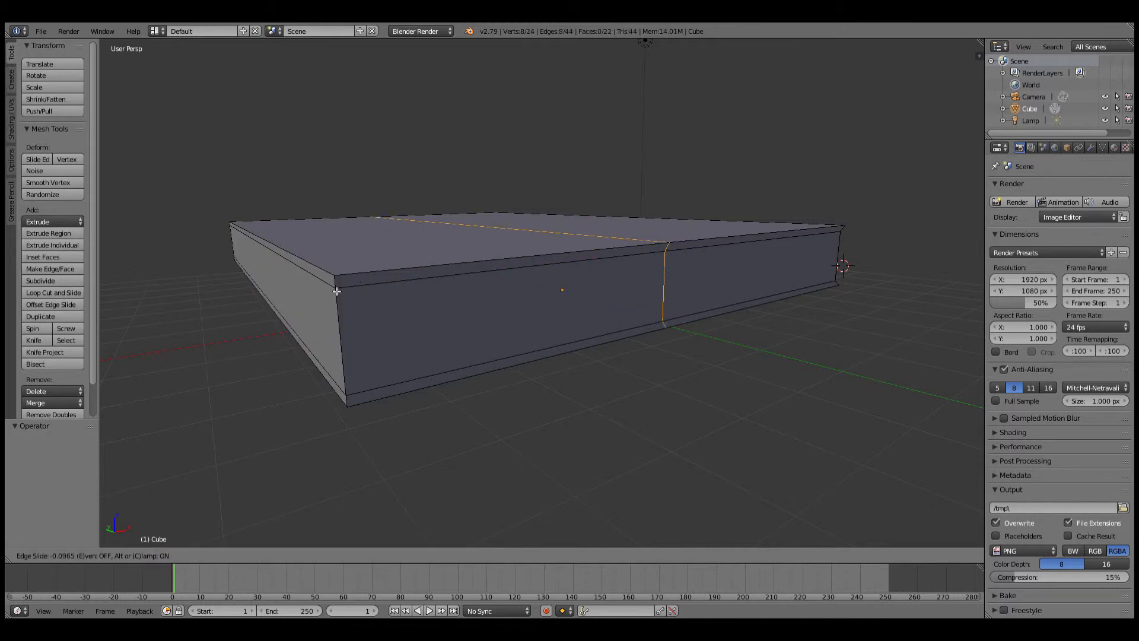
left_click(119, 291)
middle_click_drag(333, 348, 314, 344)
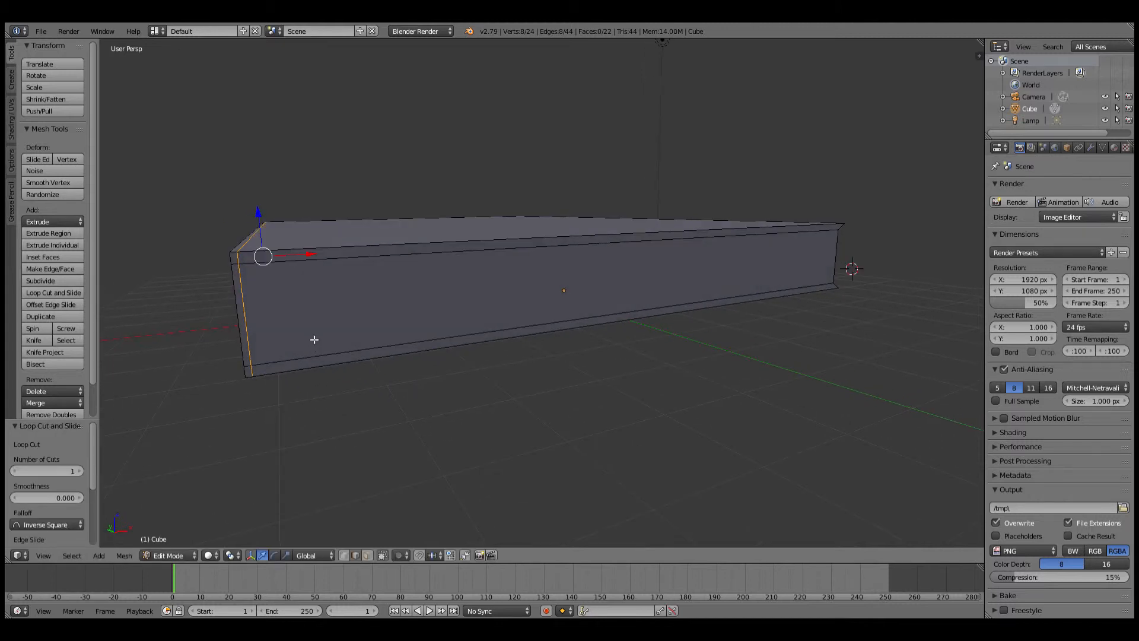
- In face selection, push the side face framed by the loop cuts inward along Y by about 0.043 and 0.031 units
left_click(368, 556)
right_click(411, 311)
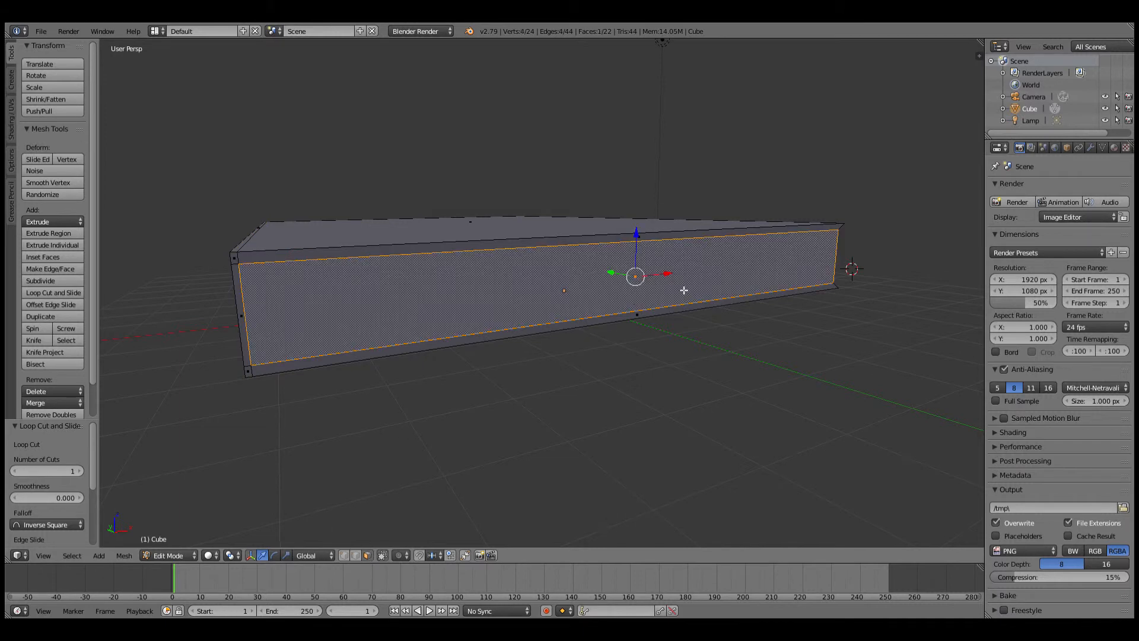
middle_click_drag(549, 303, 645, 304)
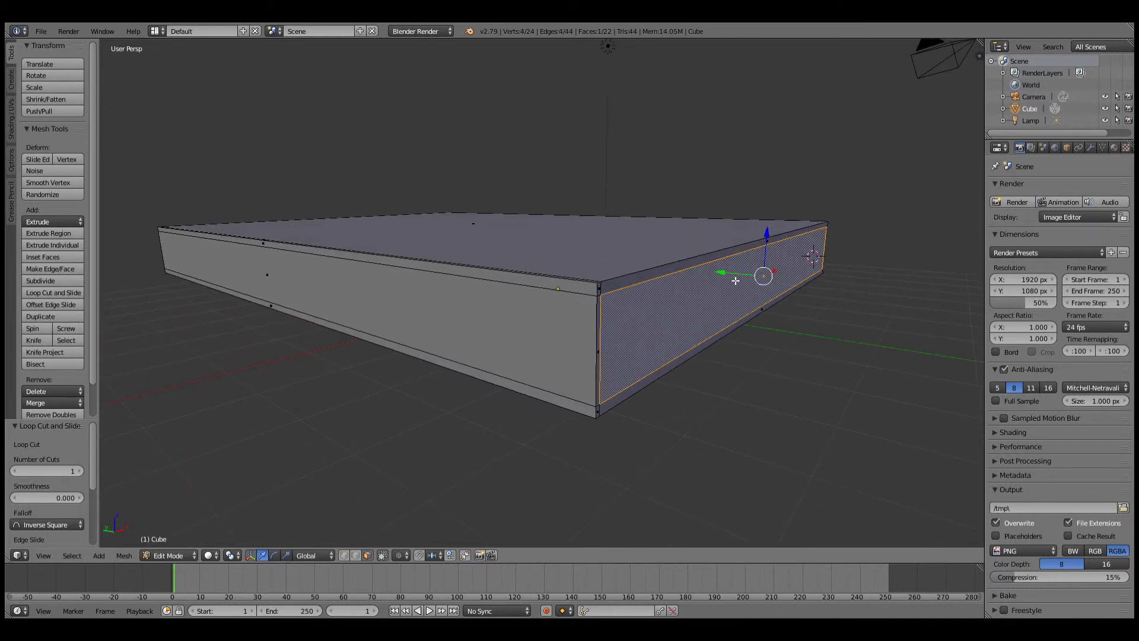
left_click_drag(735, 280, 736, 279)
middle_click_drag(736, 278, 386, 275)
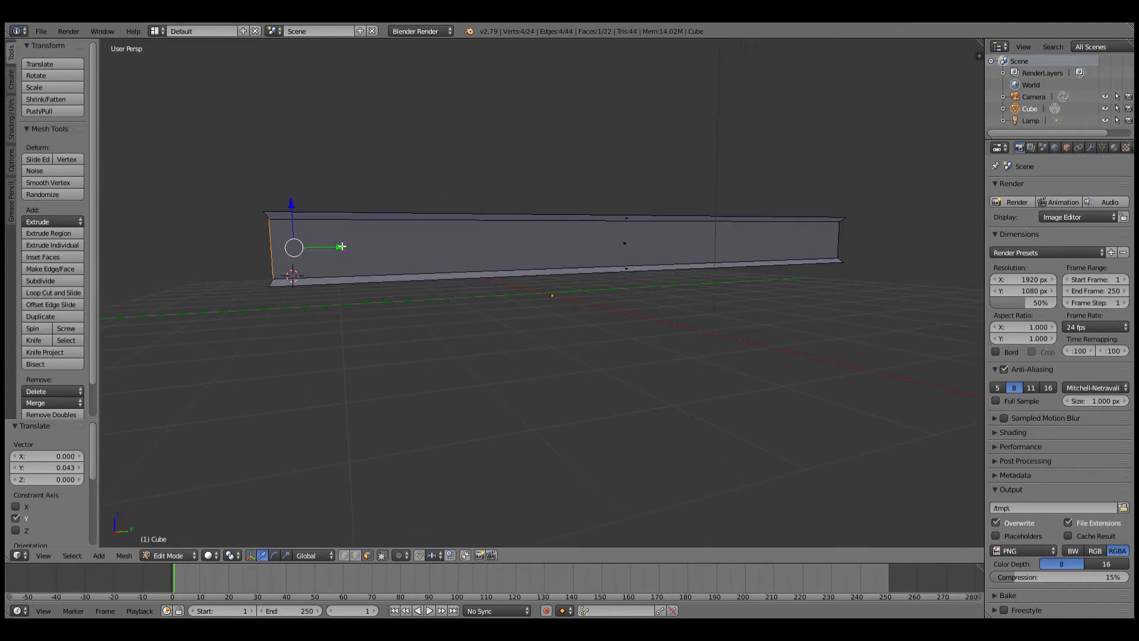
left_click_drag(340, 250, 341, 252)
middle_click_drag(341, 251, 474, 262)
- Select the matching framed face on the opposite side and move it inward about -0.071 units along Y
right_click(536, 250)
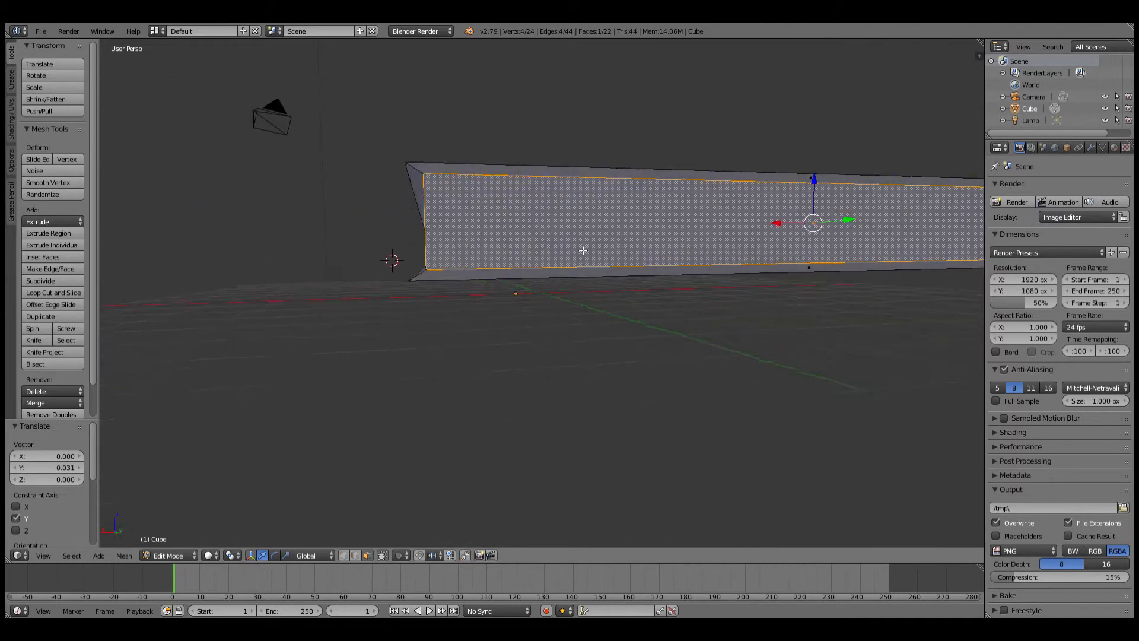
middle_click_drag(584, 251, 509, 273)
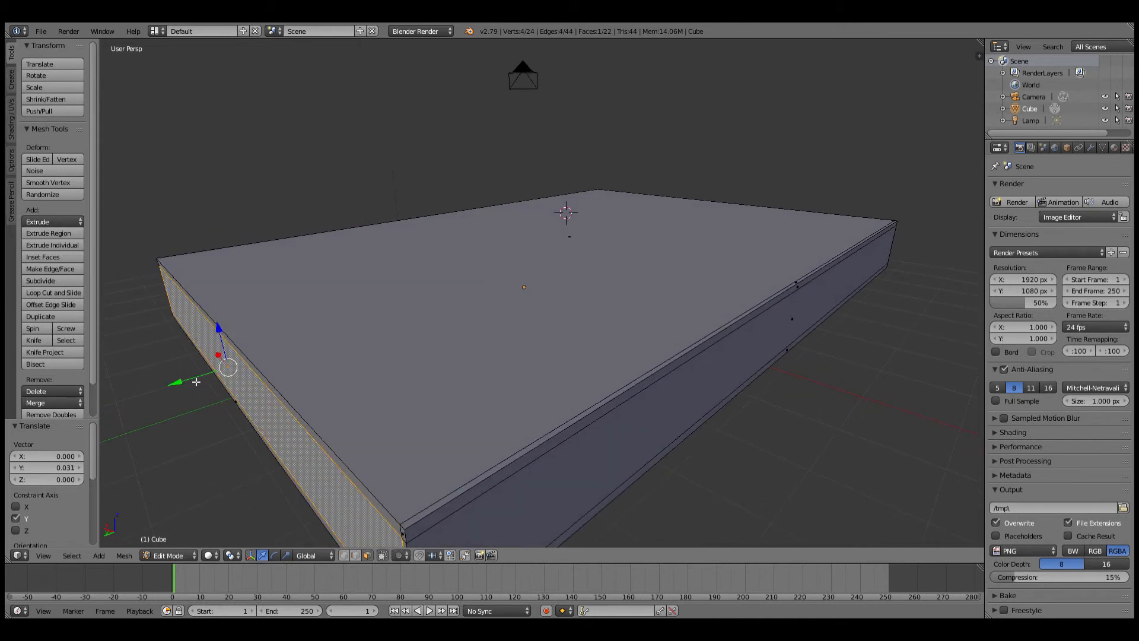
left_click_drag(191, 380, 201, 387)
middle_click_drag(202, 387, 371, 374)
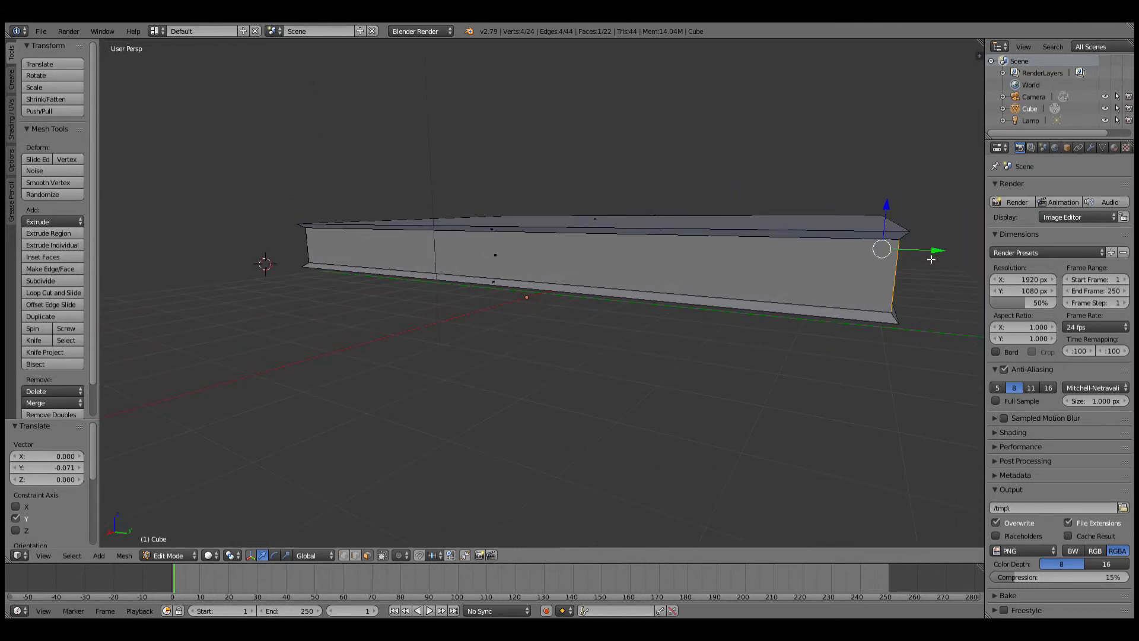
- Fine-tune the recess depth of that face with small Y-axis moves, including about 0.070 and a final -0.017 units
left_click_drag(931, 260, 924, 252)
mouse_move(898, 253)
middle_mouse_down()
mouse_move(788, 245)
mouse_move(900, 250)
middle_mouse_up()
left_click_drag(919, 245, 924, 247)
mouse_move(923, 247)
middle_mouse_down()
mouse_move(836, 255)
mouse_move(905, 252)
middle_mouse_up()
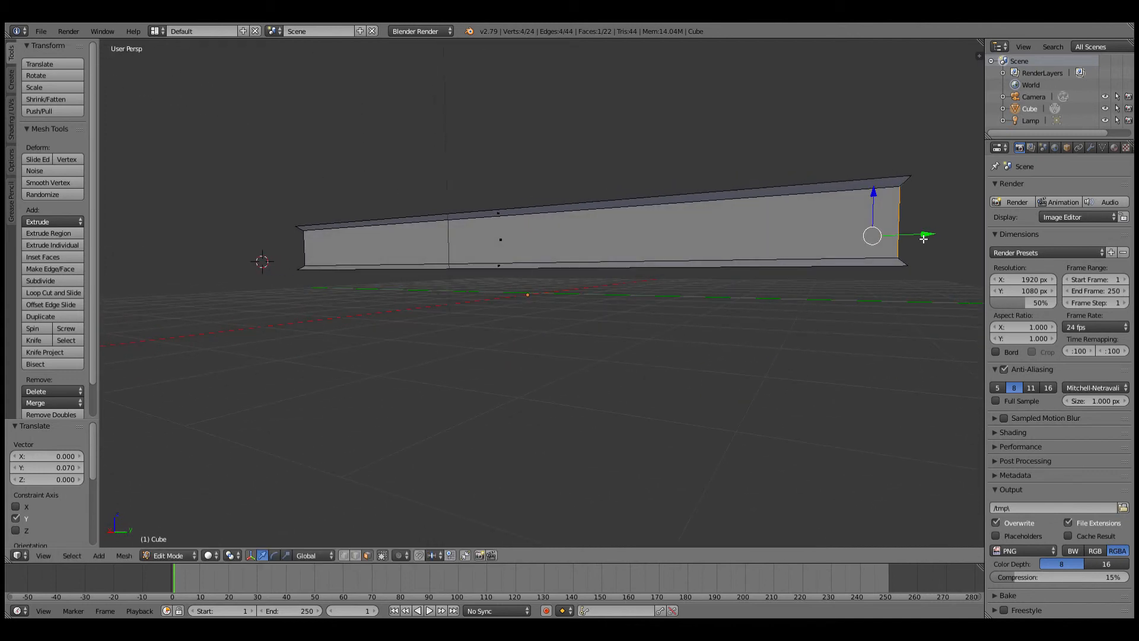
left_click_drag(924, 238, 845, 260)
middle_click_drag(845, 260, 783, 276)
middle_click_drag(706, 283, 909, 284)
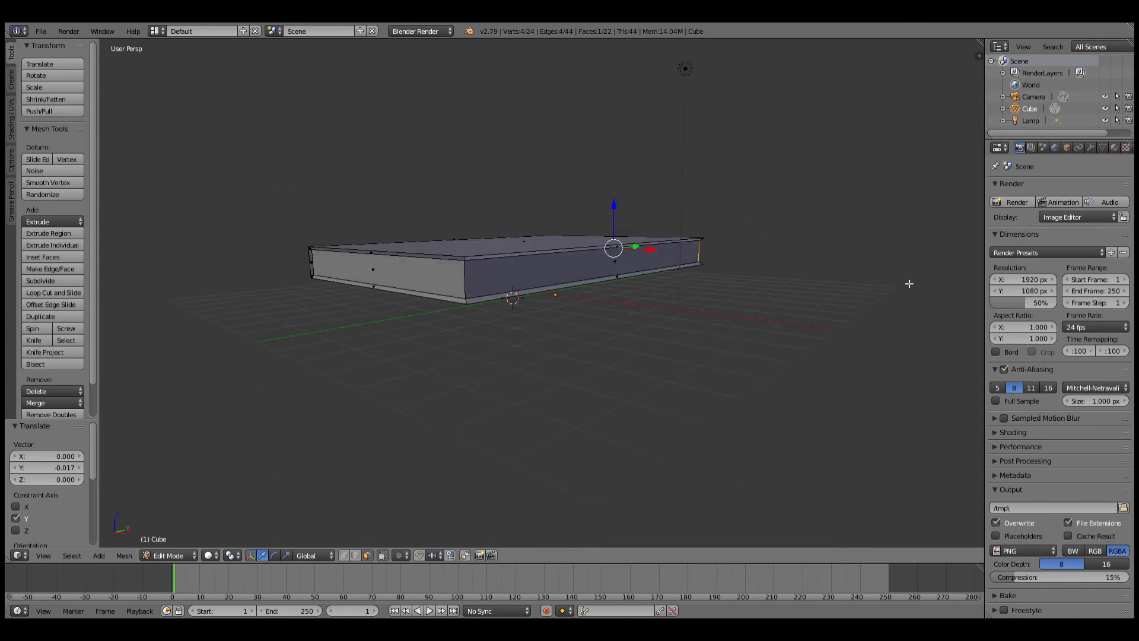